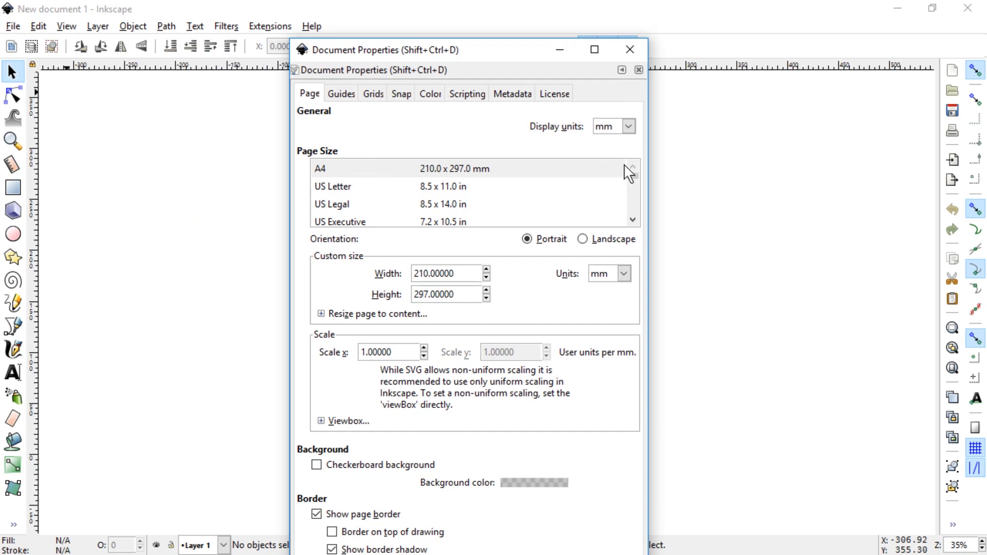
# - Set the document's page size to US Letter and close the document properties
pyautogui.moveTo(634, 177); pyautogui.dragTo(627, 211)
pyautogui.click(440, 202)
pyautogui.click(460, 186)
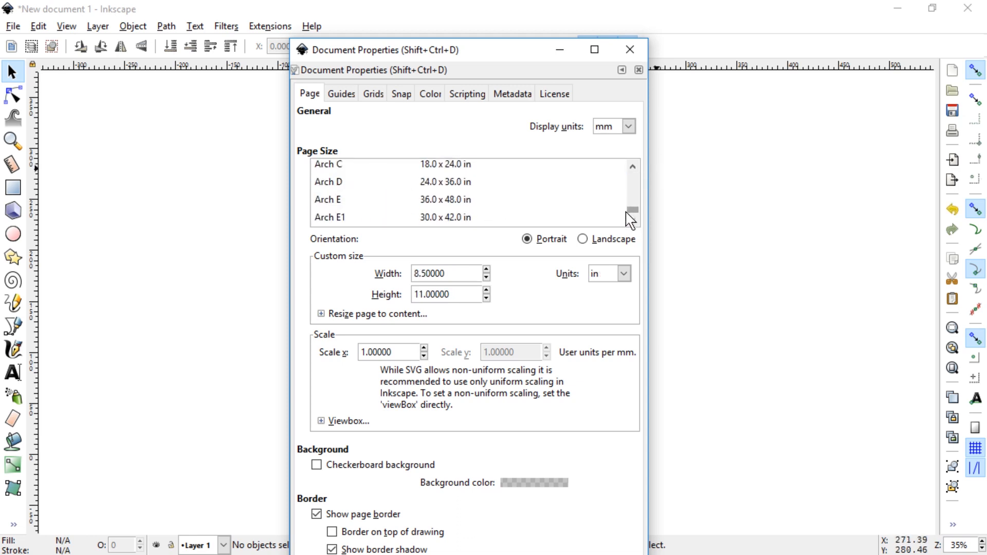
pyautogui.click(637, 49)
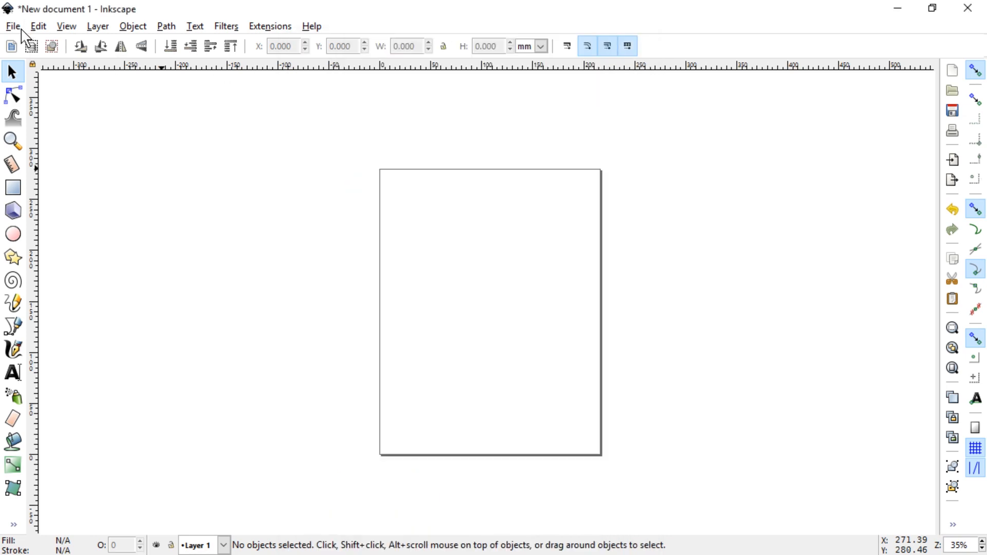
# - Create a new document from the Video template with a custom size of 1920 by 1080
pyautogui.click(39, 26)
pyautogui.moveTo(13, 25)
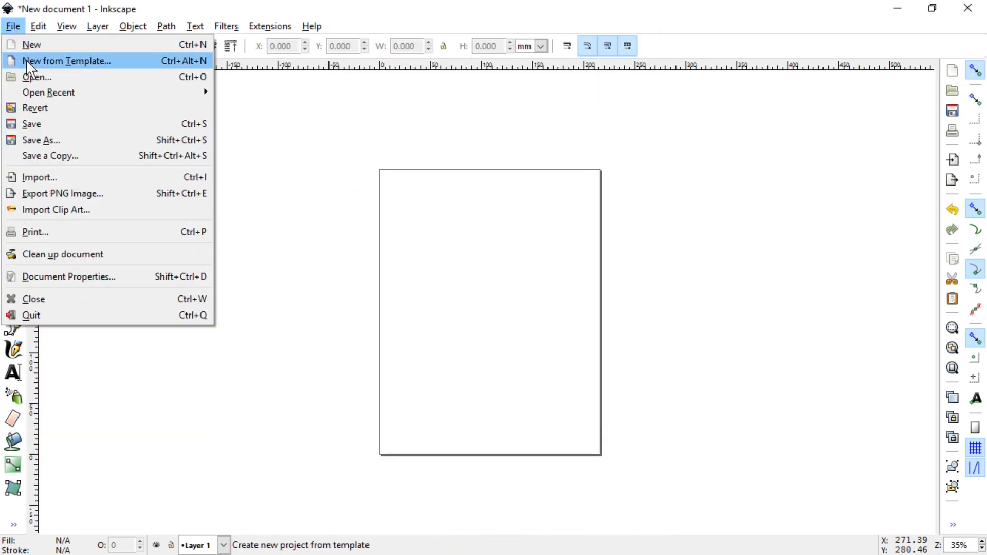
pyautogui.click(27, 60)
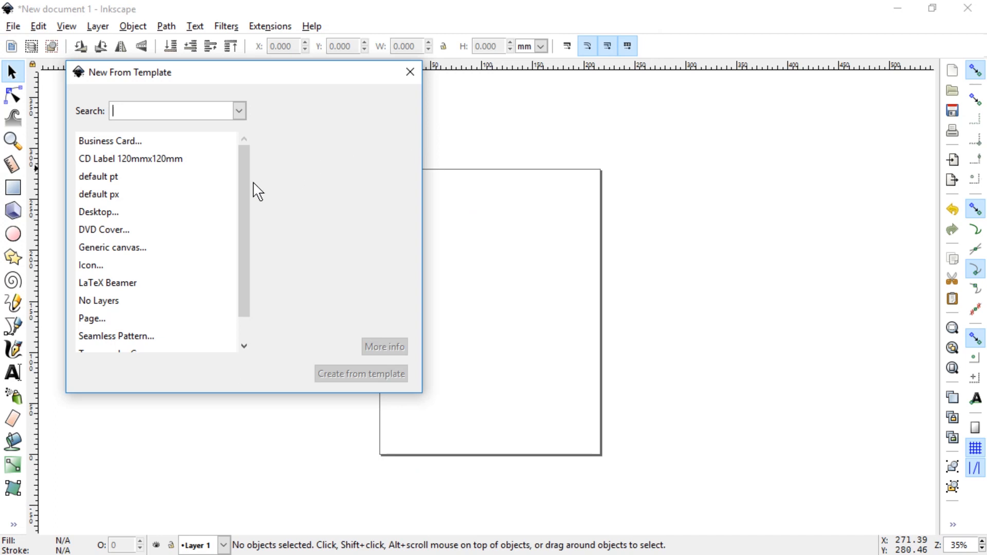
pyautogui.scroll(-2, 248, 209)
pyautogui.click(138, 344)
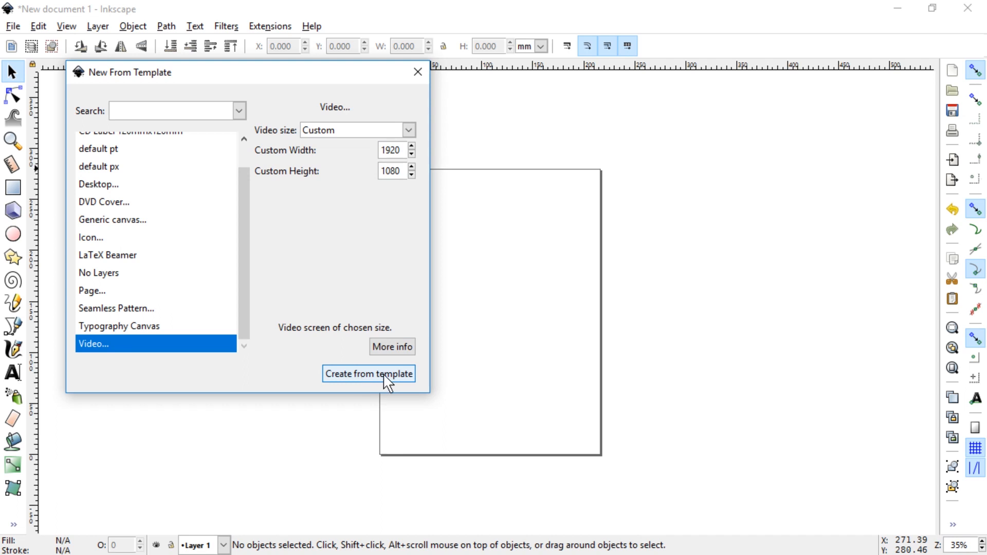
pyautogui.click(363, 373)
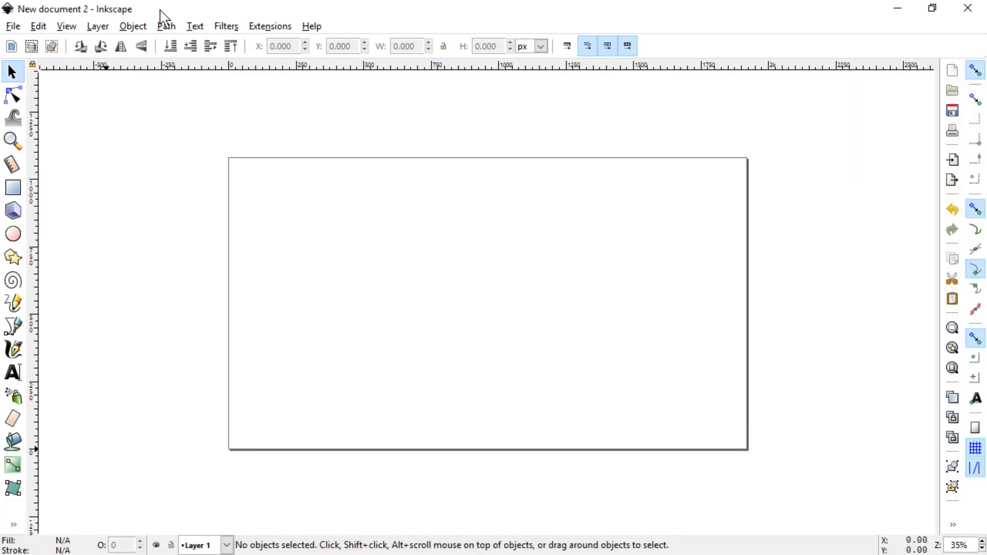
# - Close the first document without saving and maximize the window of the video-sized document
pyautogui.moveTo(160, 10); pyautogui.dragTo(402, 108)
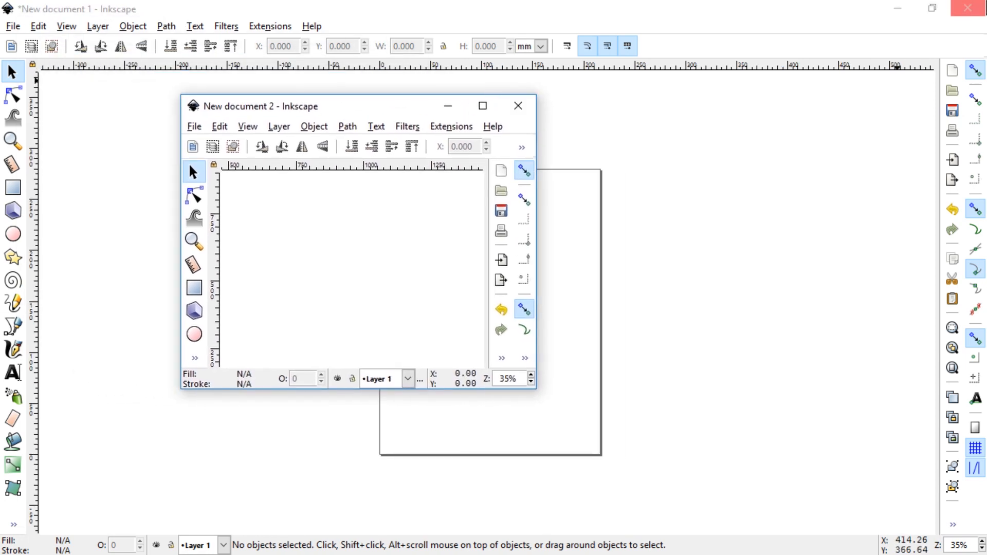
pyautogui.click(981, 3)
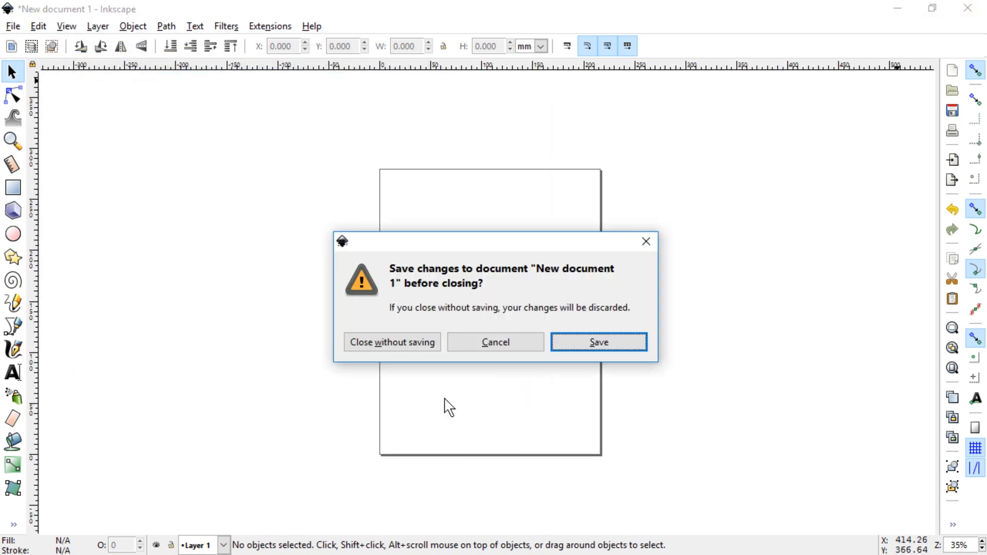
pyautogui.click(360, 348)
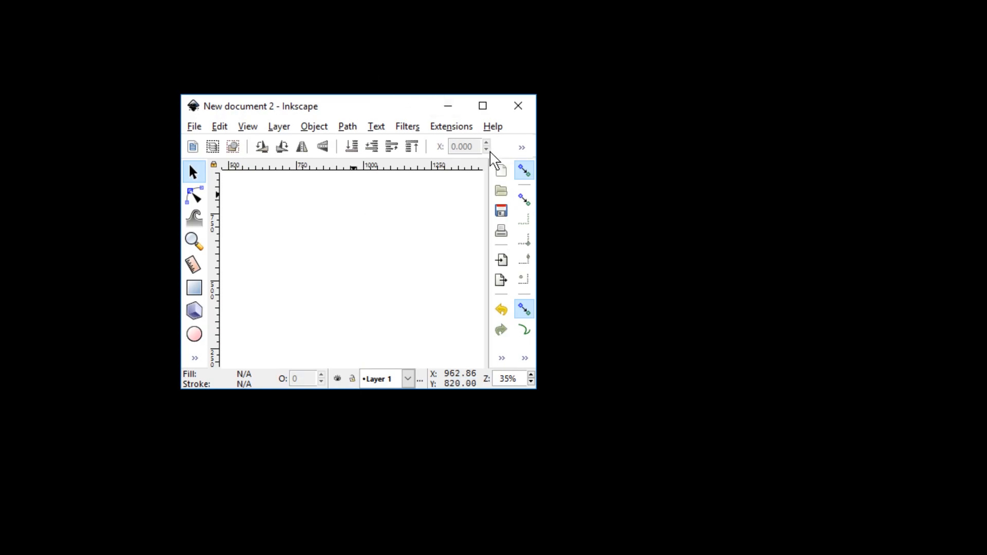
pyautogui.click(482, 106)
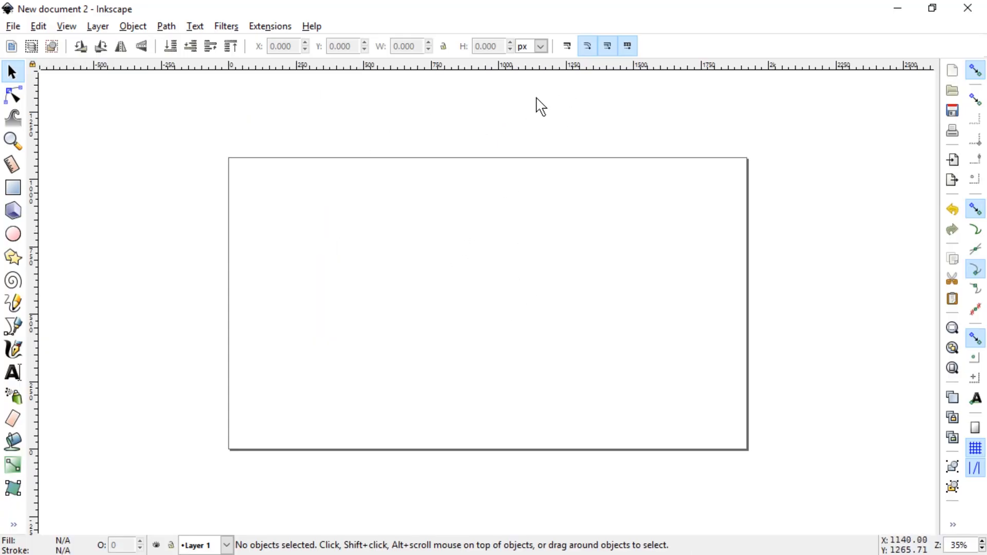
# - Draw a rectangle about 454 by 380 px in the page's upper-left area and close the document without saving
pyautogui.press('r')
pyautogui.moveTo(244, 172); pyautogui.dragTo(367, 274)
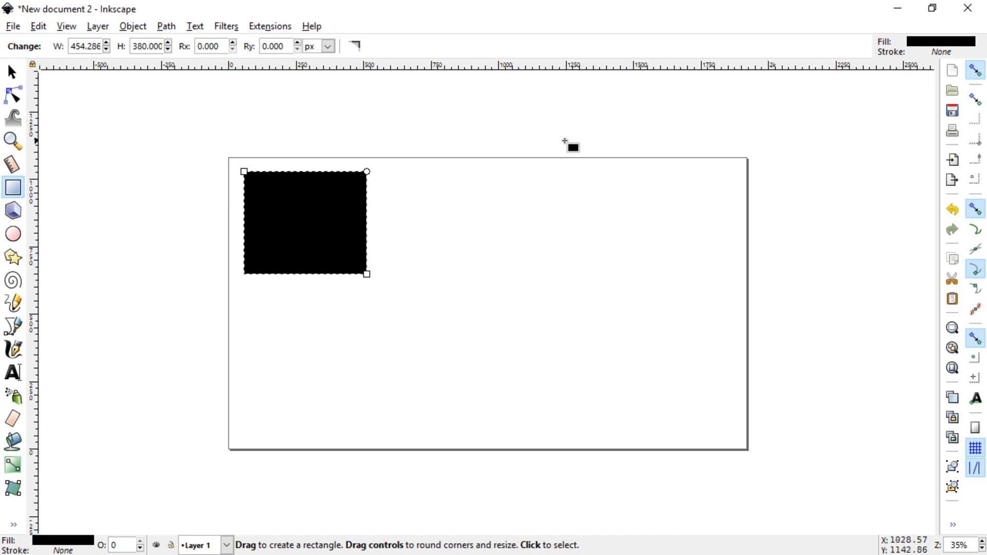
pyautogui.click(967, 8)
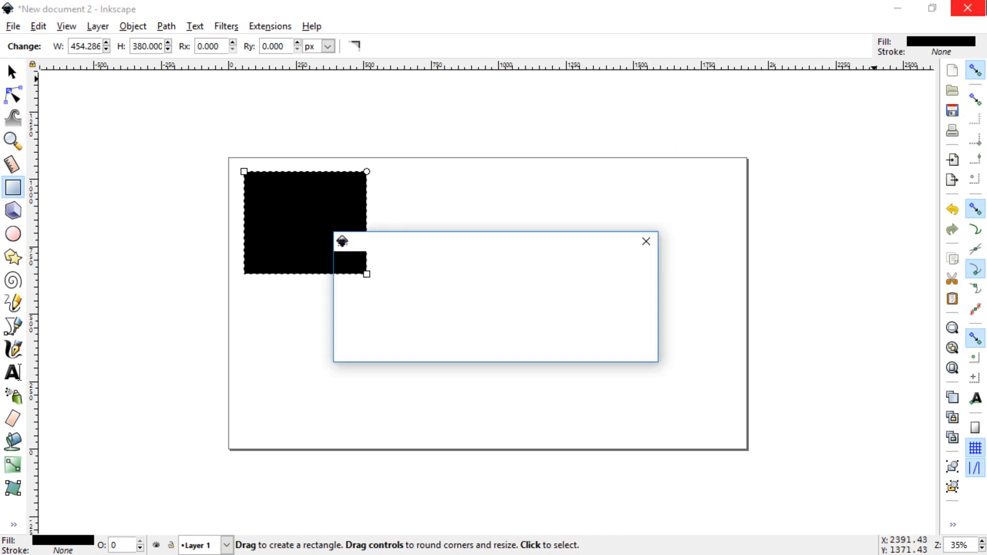
pyautogui.click(414, 344)
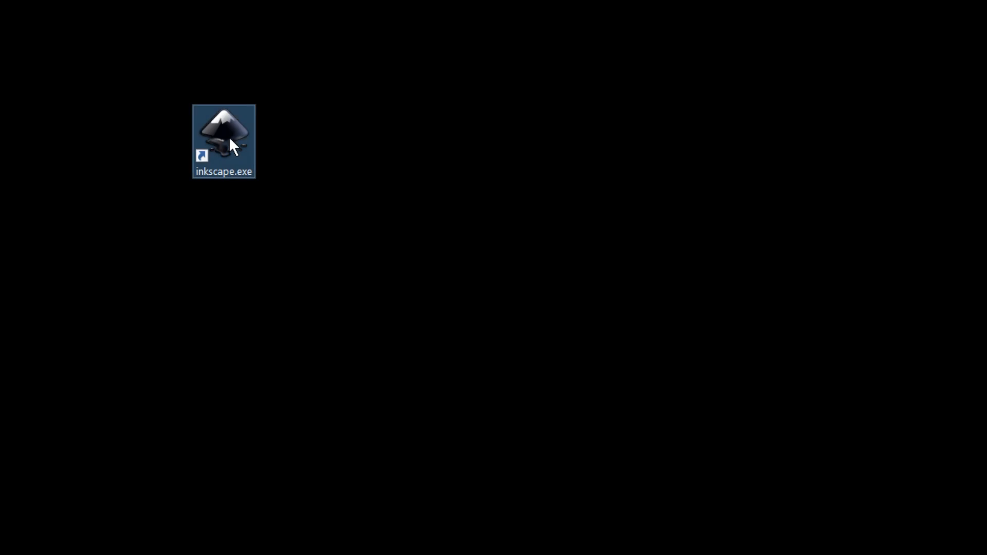
# - Start Inkscape and set the new document's custom page size to 1920 by 1080 px and its display units to px
pyautogui.doubleClick(229, 137)
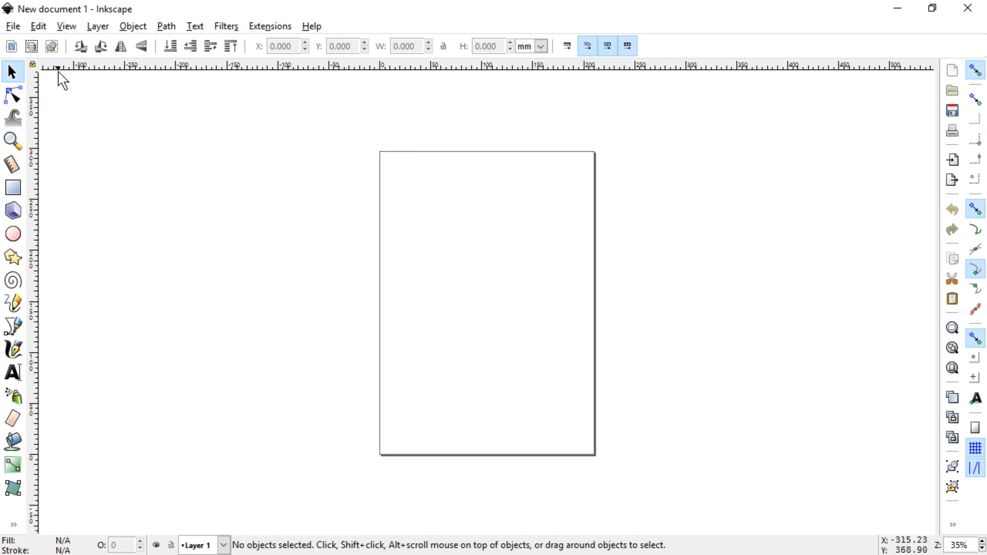
pyautogui.click(18, 29)
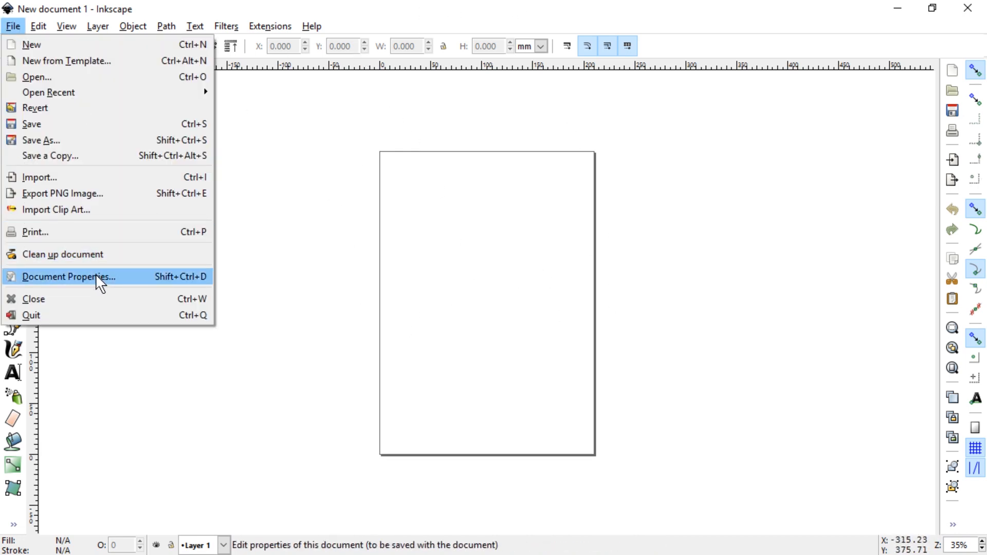
pyautogui.click(97, 277)
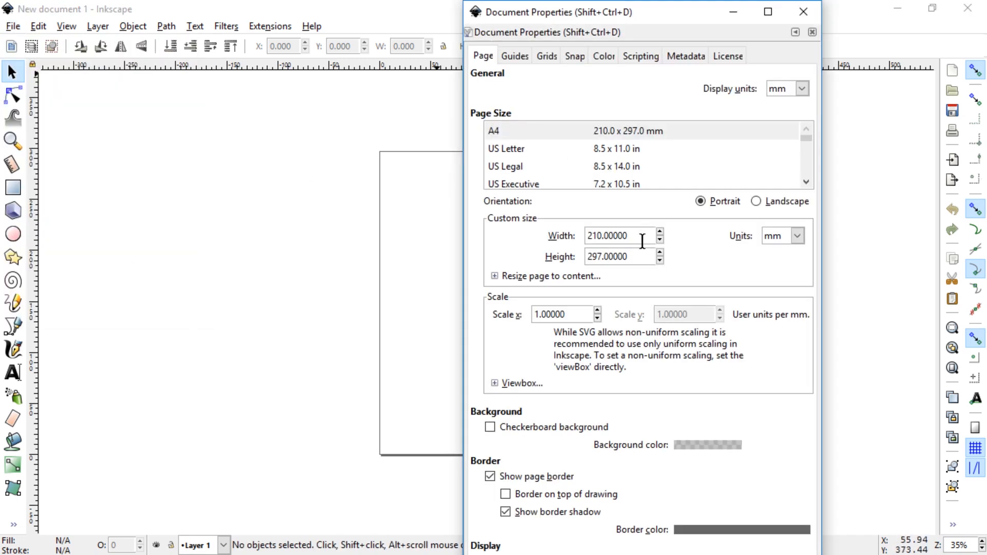
pyautogui.click(770, 235)
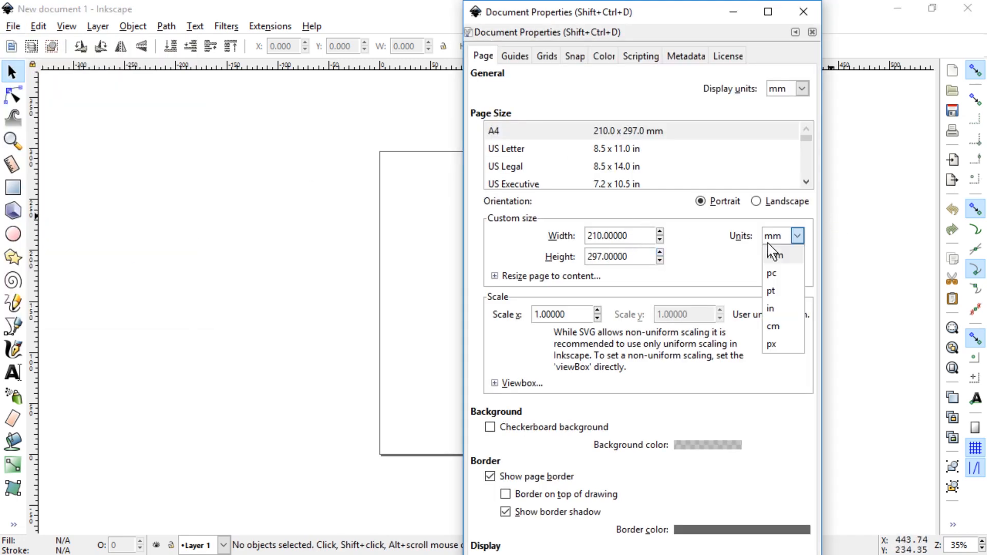
pyautogui.click(773, 345)
pyautogui.doubleClick(647, 236)
pyautogui.write('1920')
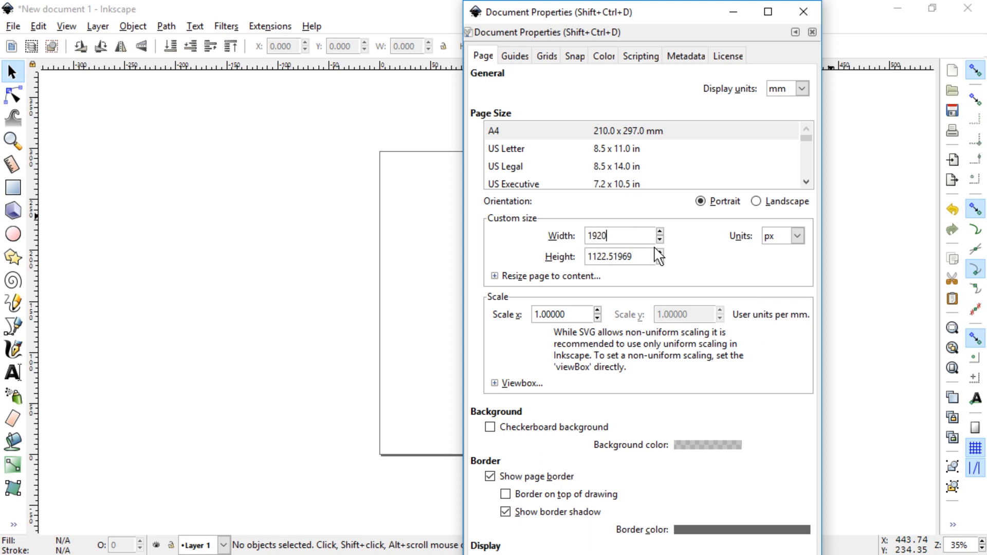
pyautogui.press('Tab')
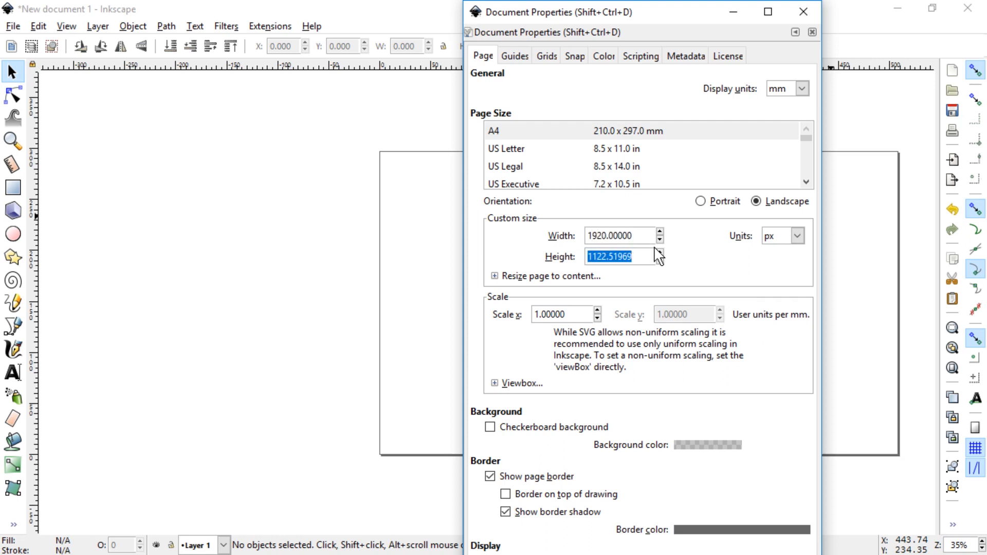
pyautogui.write('1080')
pyautogui.press('Tab')
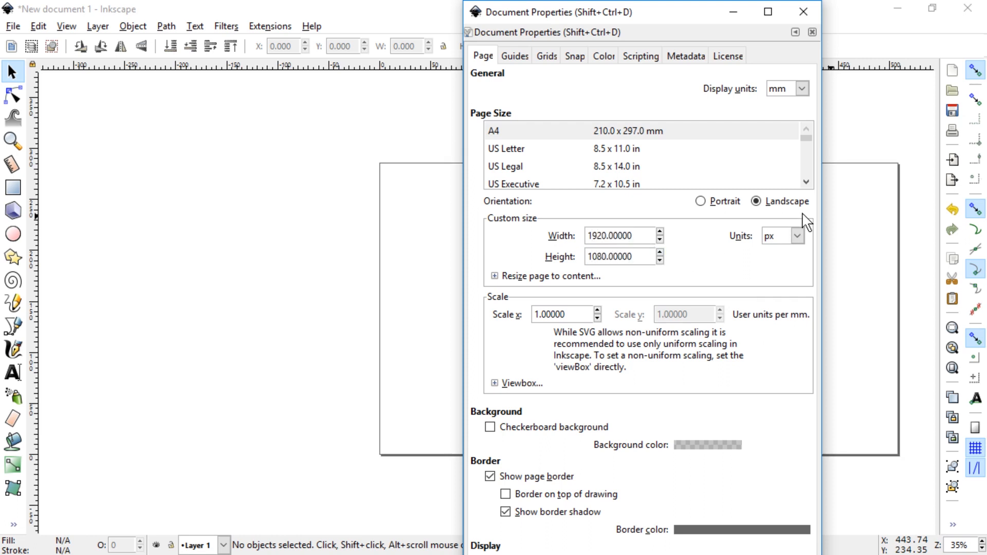
pyautogui.click(802, 89)
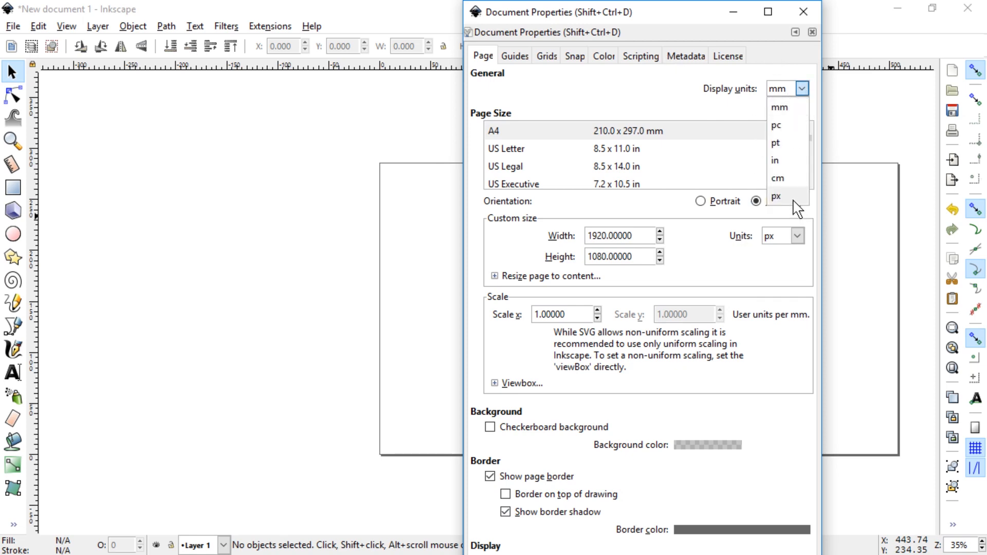
pyautogui.click(778, 197)
# - Review the document's guide, grid, snap, color, scripting, metadata and license settings, and close the document properties
pyautogui.click(522, 61)
pyautogui.click(546, 61)
pyautogui.click(576, 59)
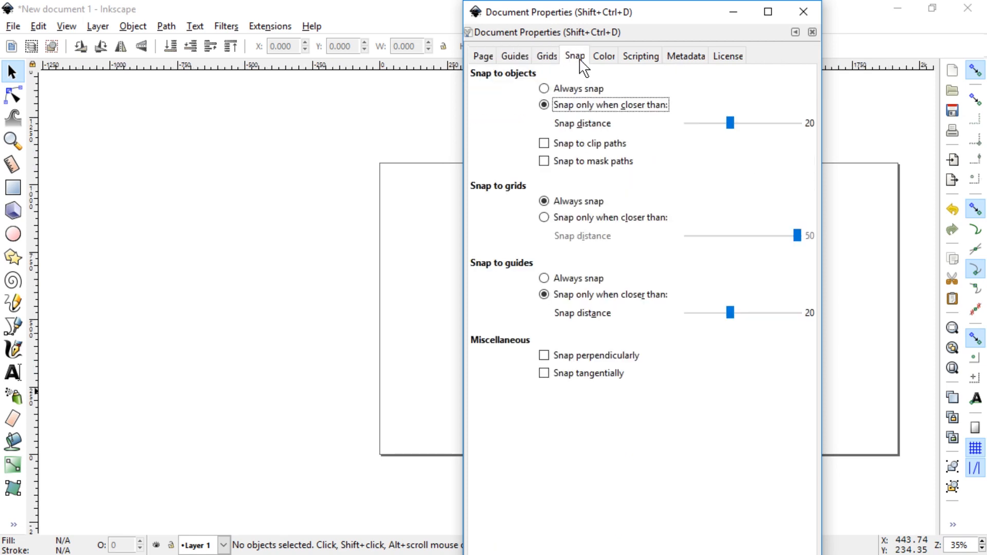
pyautogui.click(612, 60)
pyautogui.click(662, 57)
pyautogui.click(687, 55)
pyautogui.click(735, 57)
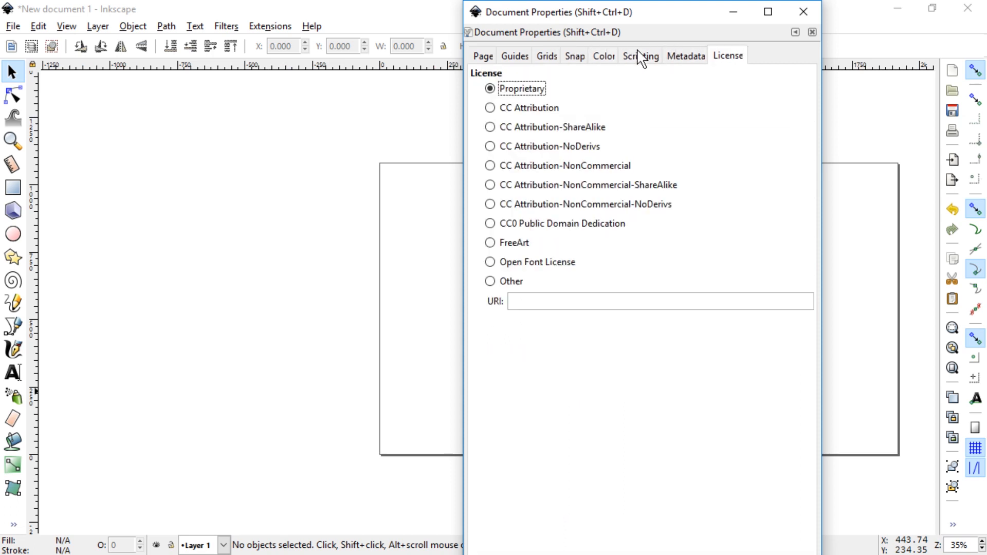
pyautogui.click(527, 57)
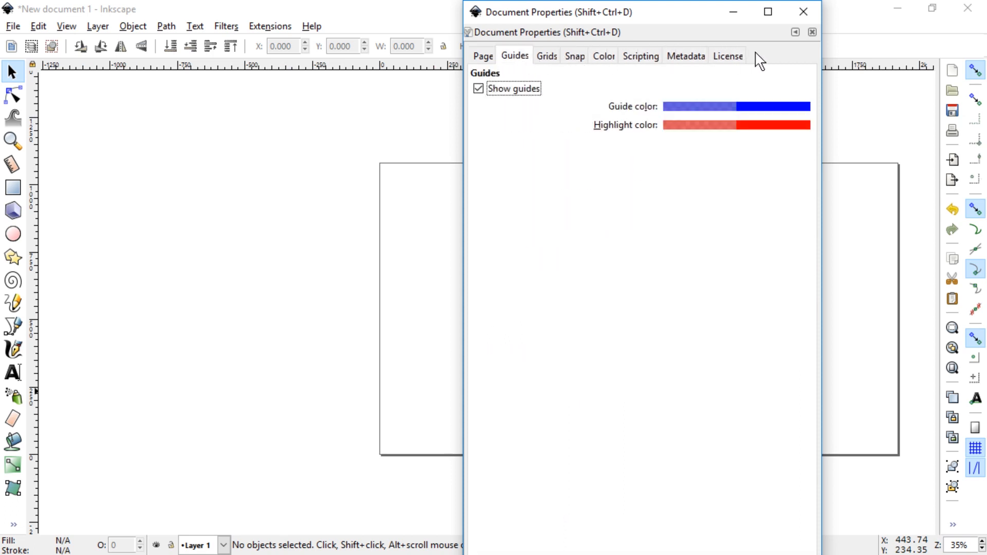
pyautogui.click(819, 13)
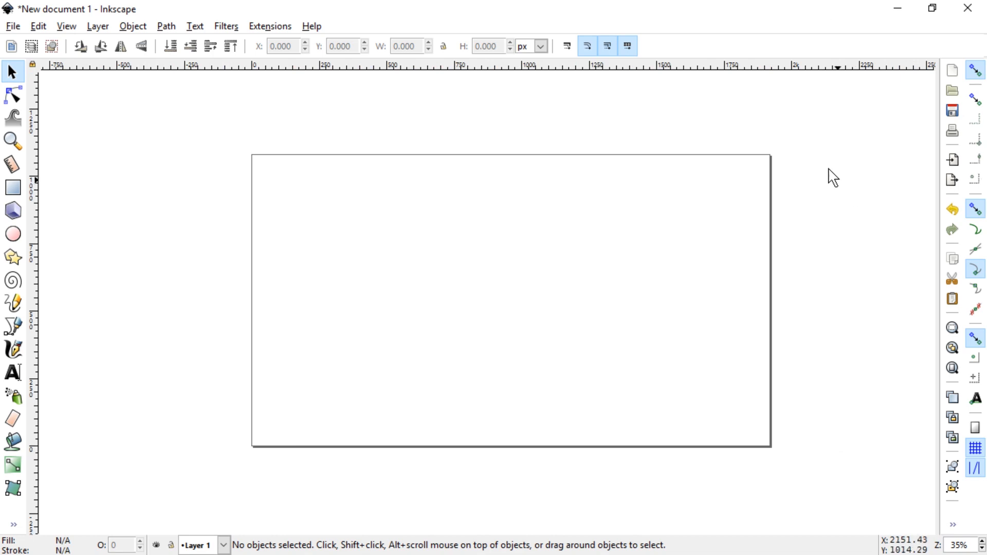
# - Show the list of the document's layers beside the canvas
pyautogui.scroll(-1, 677, 168)
pyautogui.scroll(-1, 678, 168)
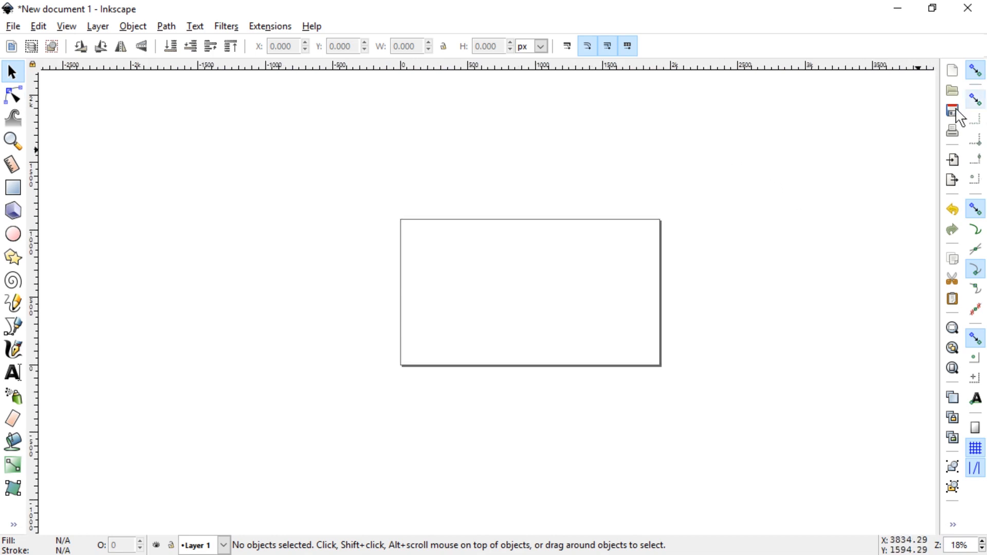
pyautogui.click(103, 26)
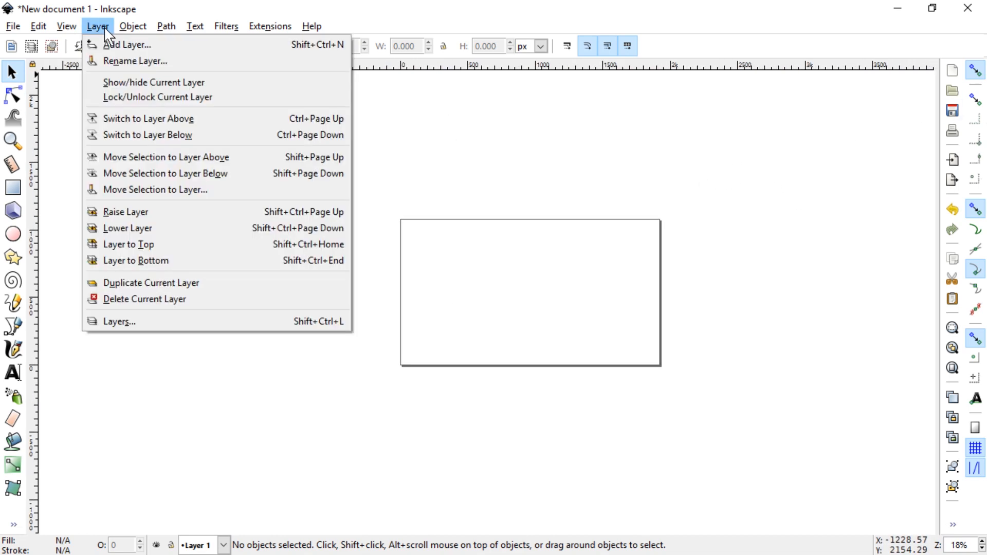
pyautogui.click(115, 321)
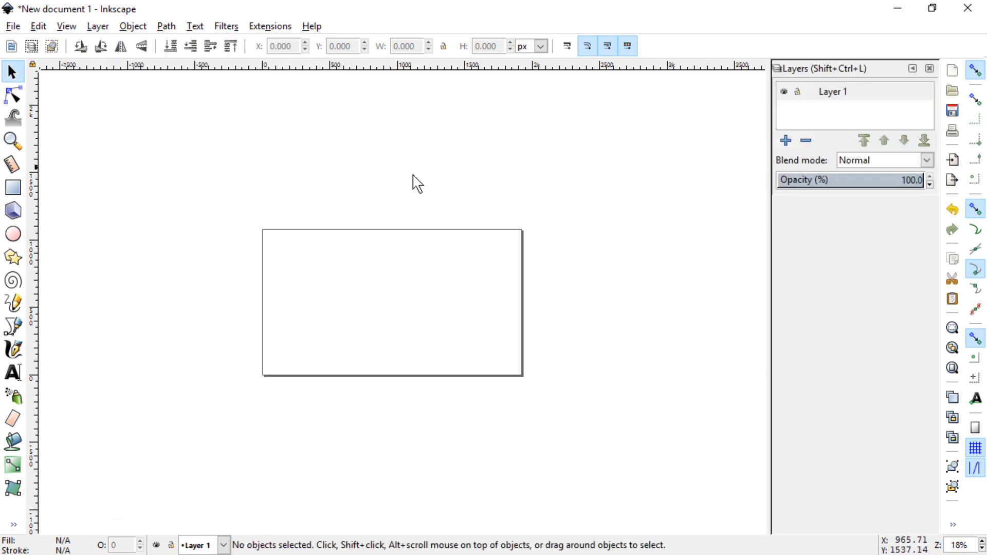
# - Draw four black rectangles that each overlap the page border, the lower-left one about 789 by 651 px
pyautogui.click(12, 187)
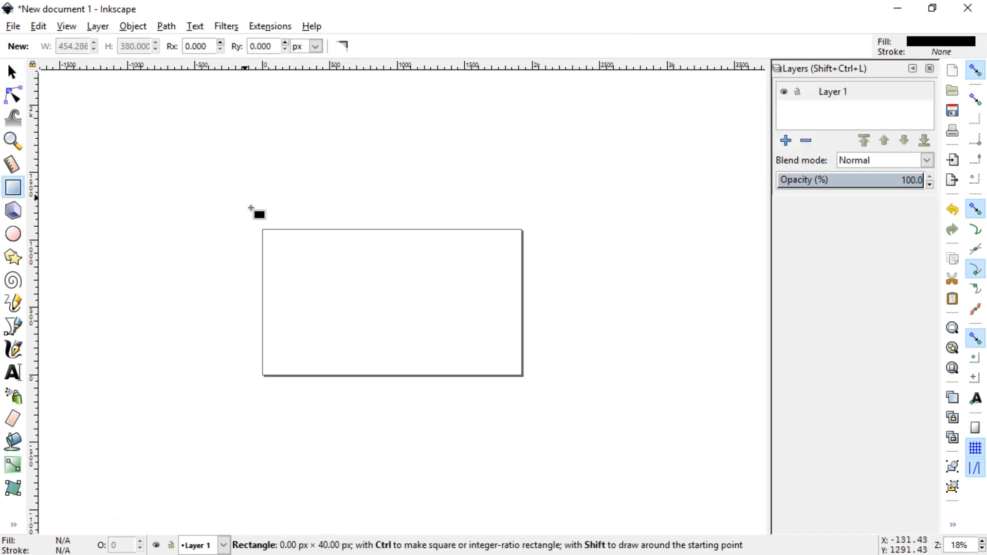
pyautogui.moveTo(244, 196); pyautogui.dragTo(310, 240)
pyautogui.moveTo(513, 334); pyautogui.dragTo(582, 410)
pyautogui.moveTo(466, 192); pyautogui.dragTo(502, 244)
pyautogui.moveTo(282, 345); pyautogui.dragTo(389, 433)
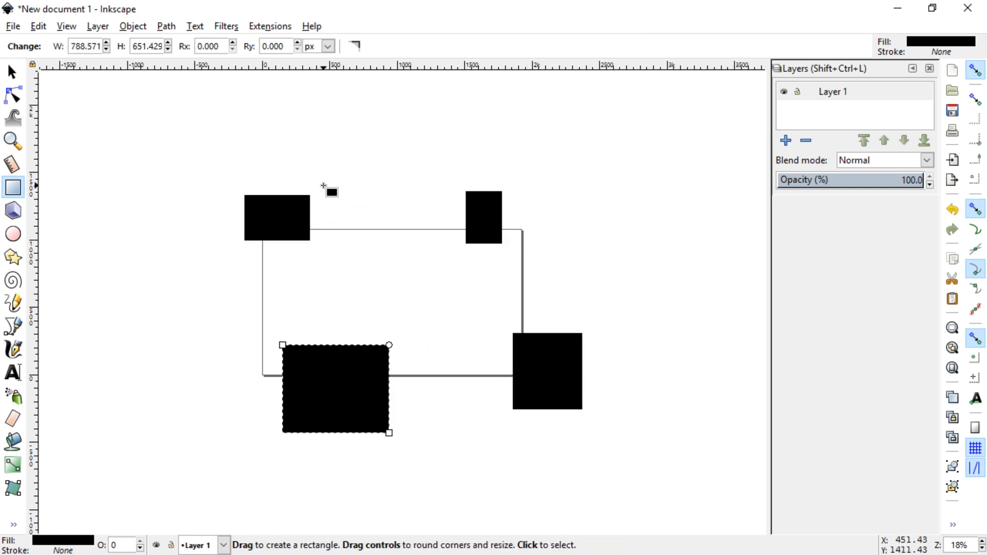
# - Draw a rectangle about 4994 by 3257 px covering the whole page and its surroundings, and place an offset duplicate over it
pyautogui.moveTo(71, 81); pyautogui.dragTo(744, 521)
pyautogui.press('s')
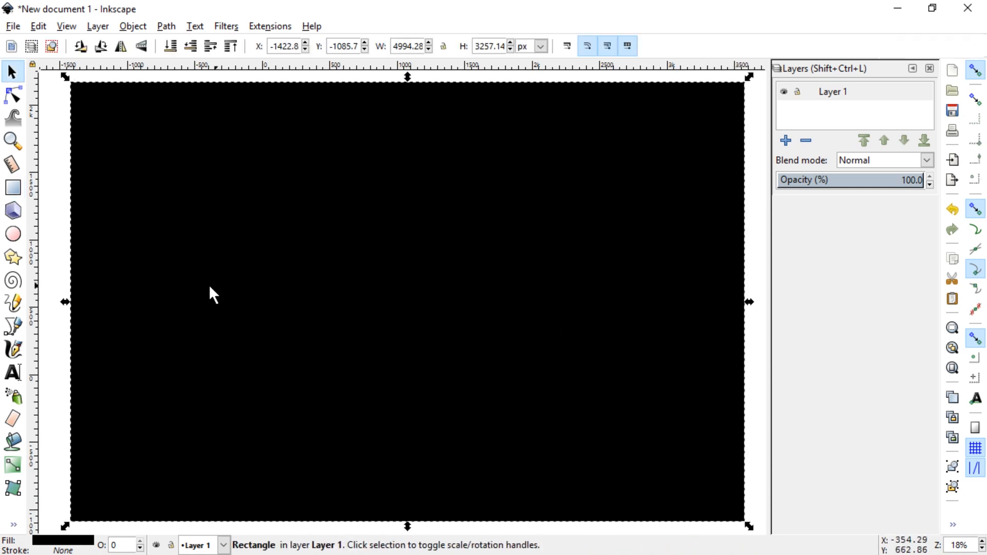
pyautogui.moveTo(191, 202); pyautogui.dragTo(291, 241)
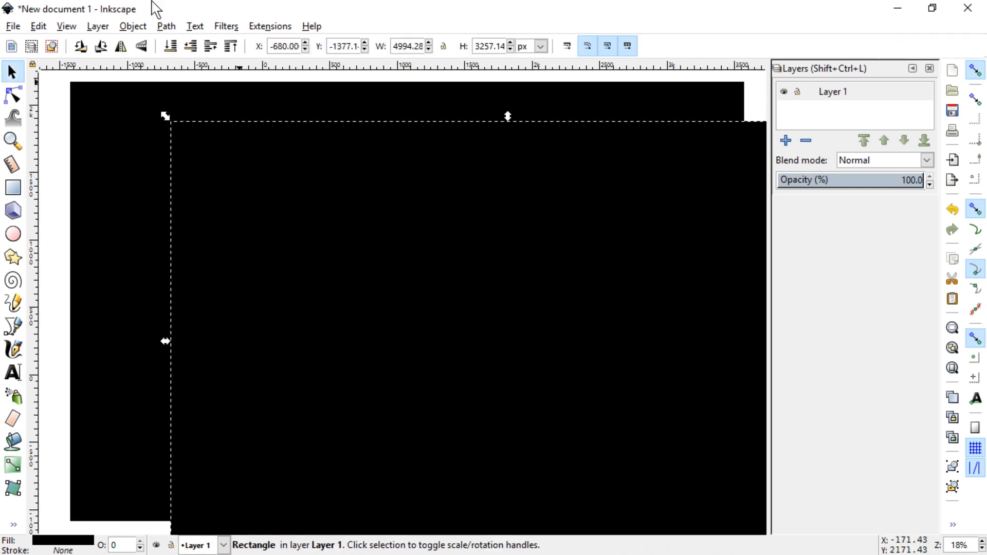
# - Position the duplicate rectangle at X 0, Y 0 and resize it to 1920 by 1080 px to match the page
pyautogui.tripleClick(297, 48)
pyautogui.write('0')
pyautogui.press('Tab')
pyautogui.write('0')
pyautogui.press('Tab')
pyautogui.write('19')
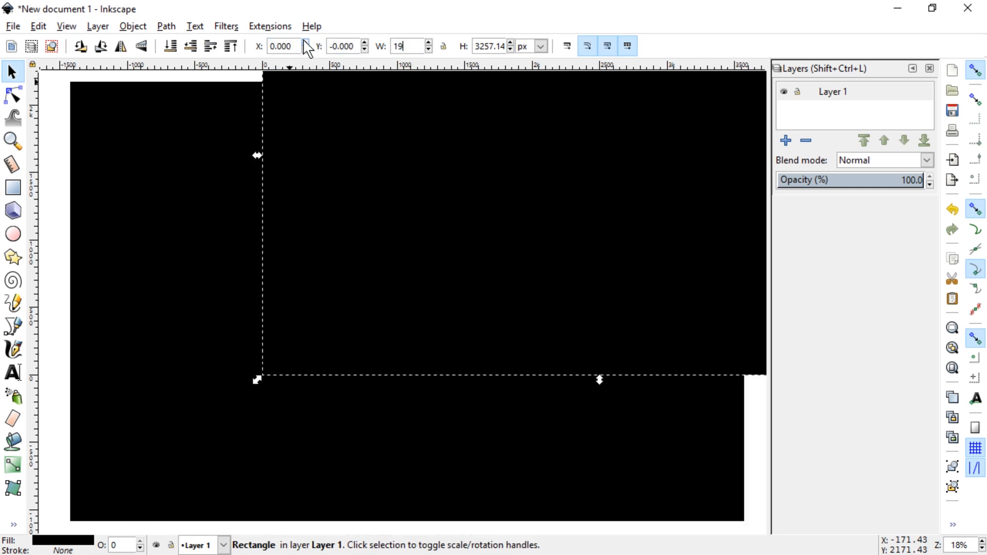
pyautogui.write('20')
pyautogui.press('Tab')
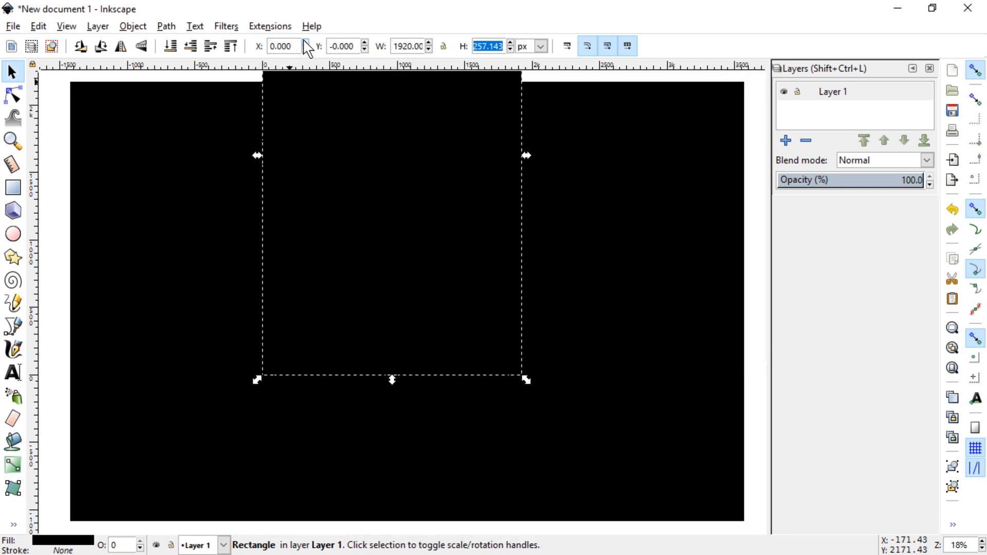
pyautogui.write('1080')
pyautogui.press('Return')
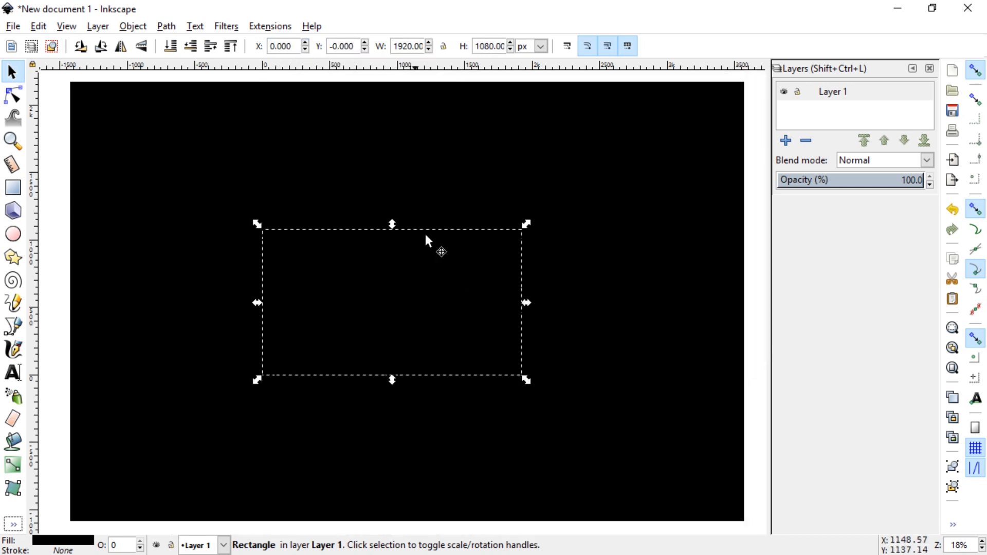
# - Subtract the page-sized rectangle from the large surrounding rectangle with the Difference operation, leaving a frame around the page
pyautogui.keyDown('shift'); pyautogui.click(573, 194); pyautogui.keyUp('shift')
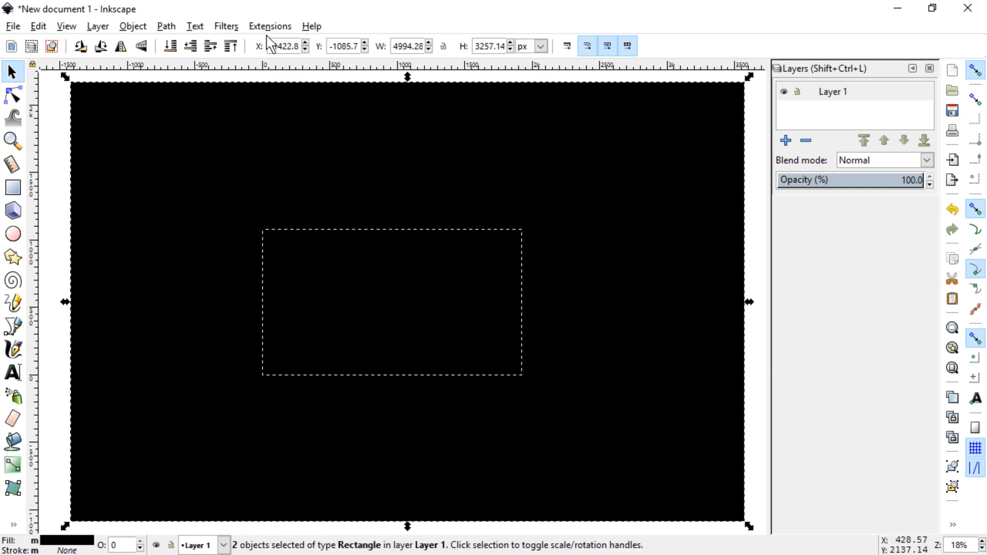
pyautogui.click(191, 28)
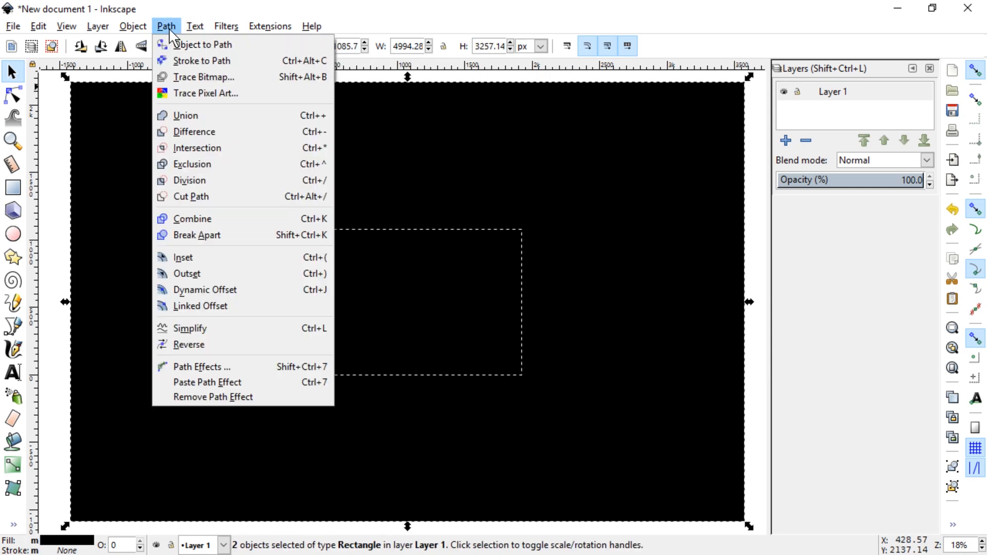
pyautogui.click(213, 132)
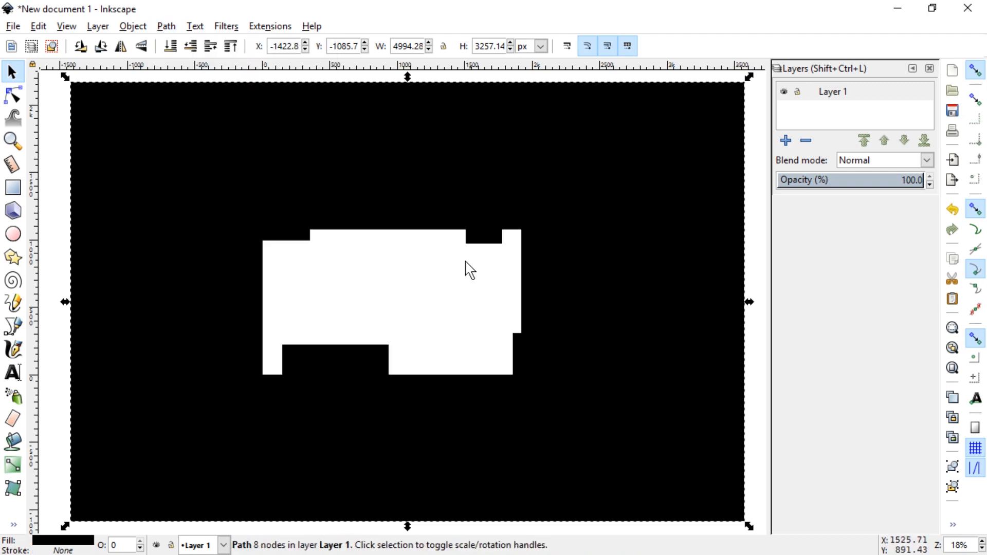
# - Fill the frame around the page with flat grey 767676ff, using a lightness of 118
pyautogui.click(463, 295)
pyautogui.click(417, 169)
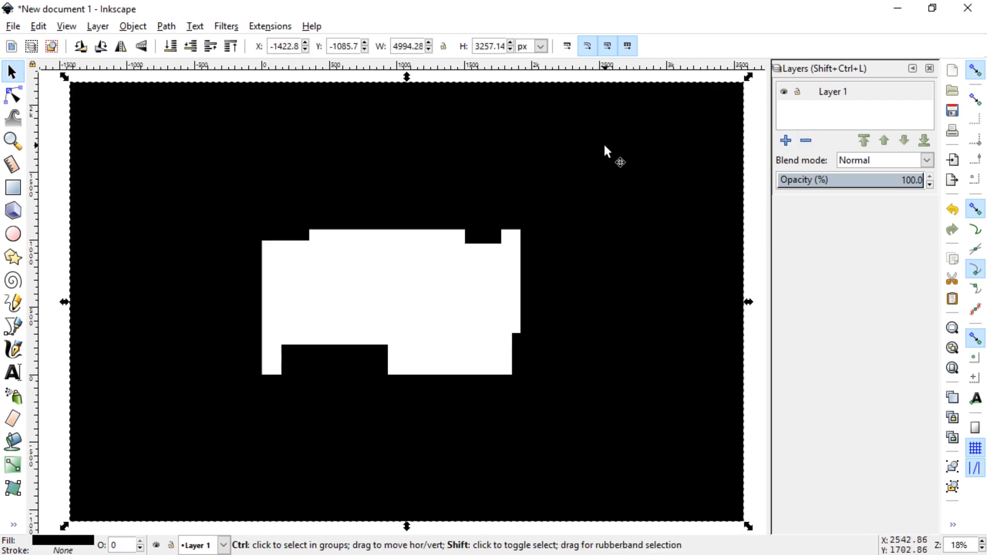
pyautogui.hotkey('shift', 'ctrl', 'f')
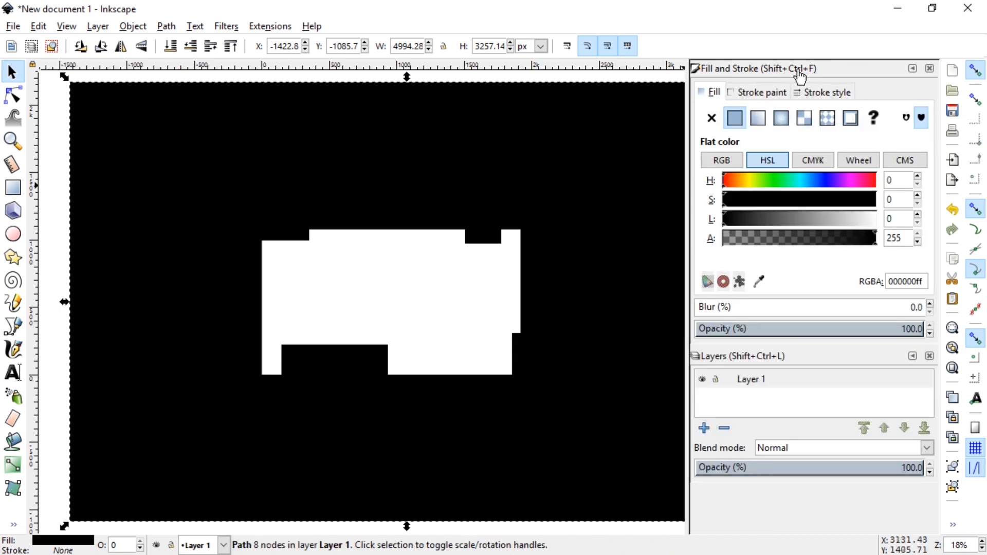
pyautogui.click(779, 220)
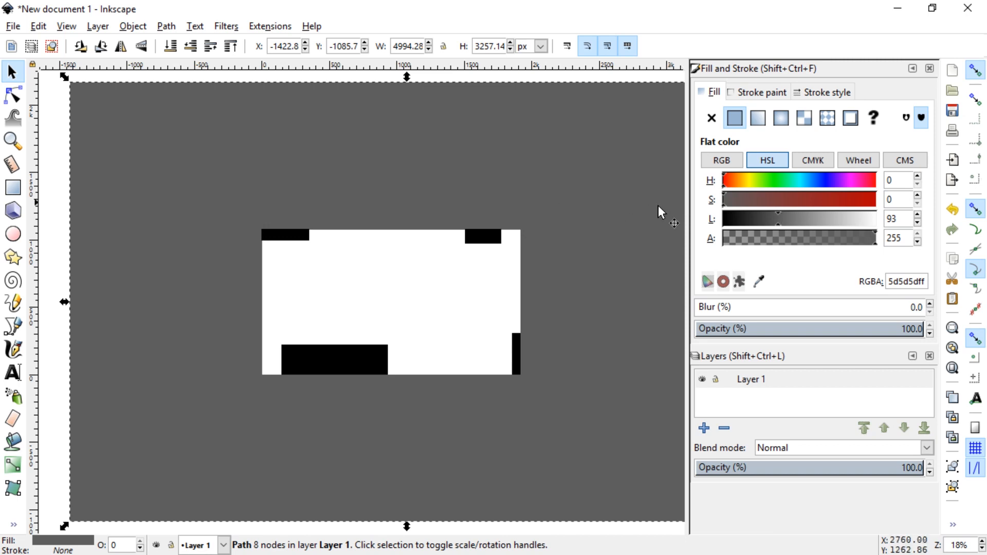
pyautogui.click(820, 220)
pyautogui.scroll(-1, 530, 232)
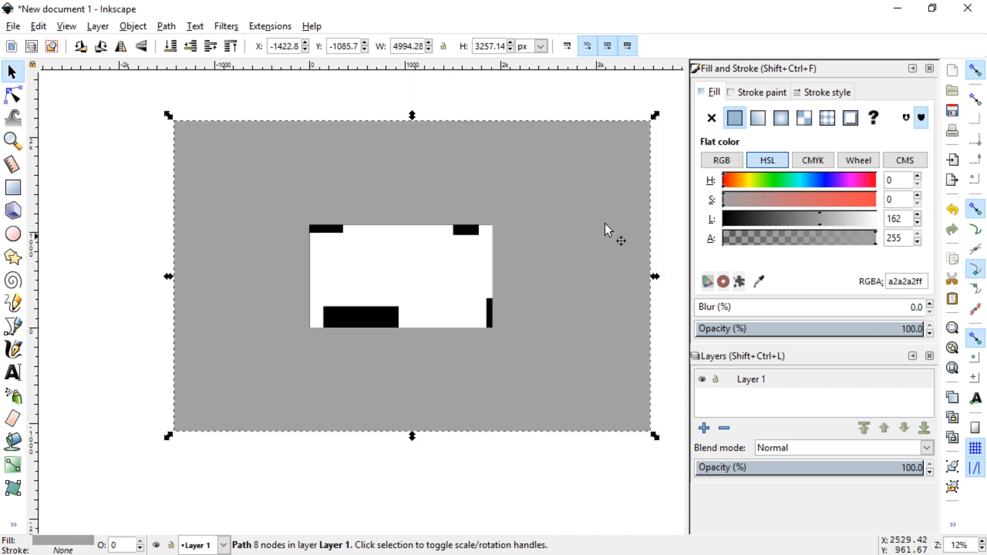
pyautogui.click(876, 220)
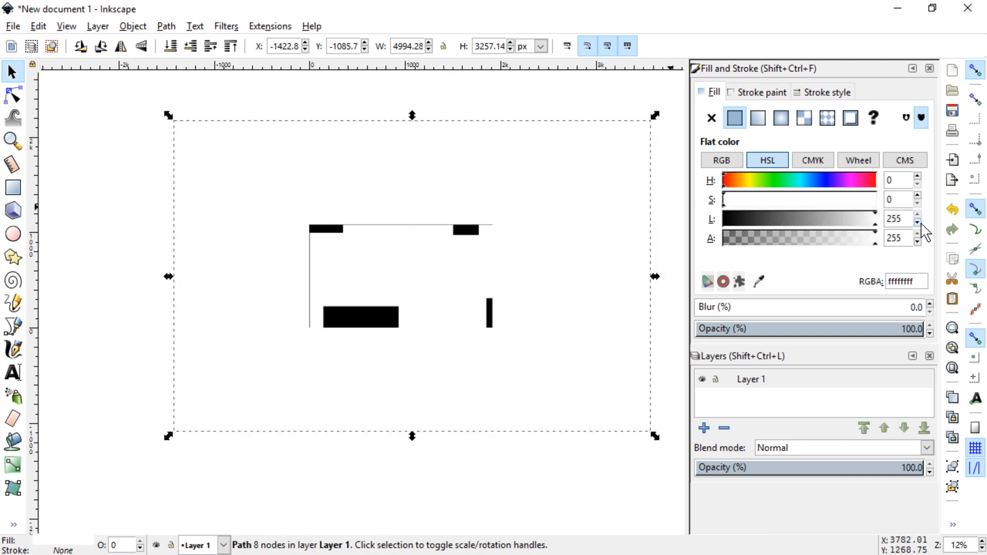
pyautogui.click(796, 220)
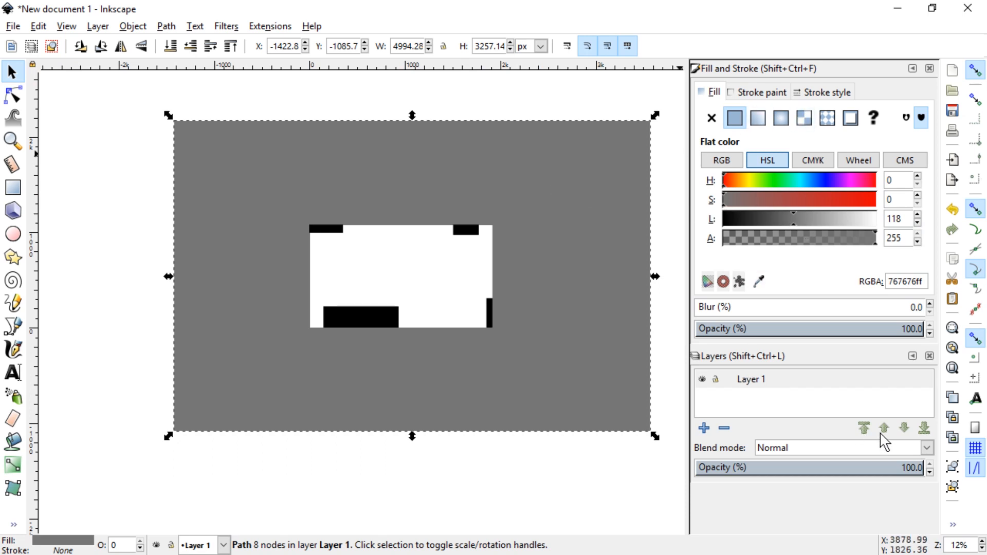
# - Add a layer named Border above the current layer
pyautogui.click(705, 430)
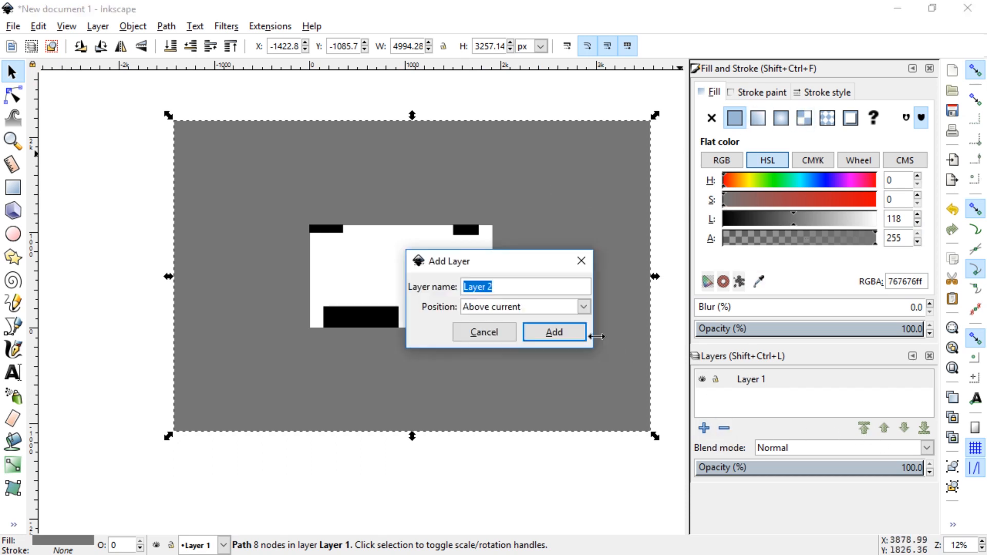
pyautogui.write('Border')
pyautogui.press('Return')
# - Move the grey frame from Layer 1 to the Border layer
pyautogui.click(501, 262)
pyautogui.rightClick(501, 262)
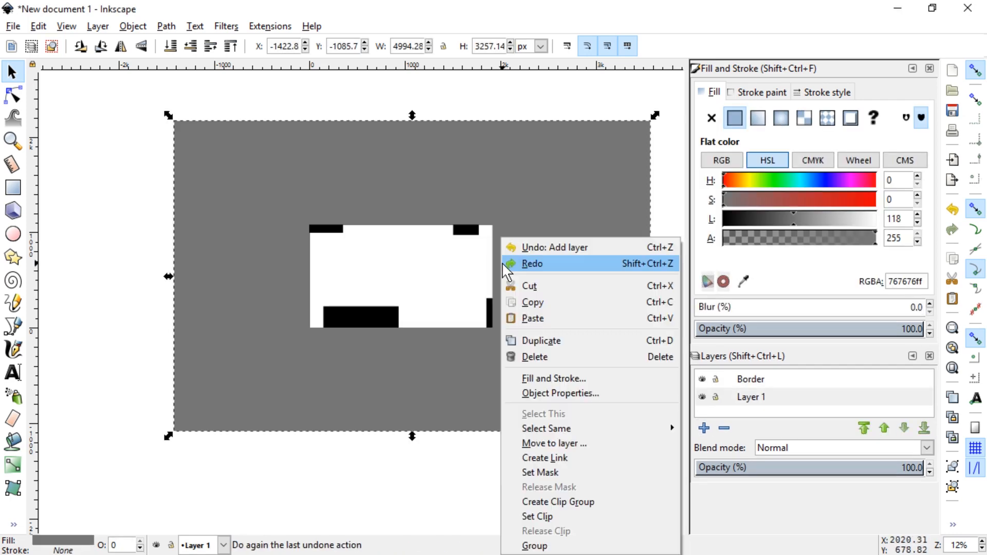
pyautogui.click(560, 443)
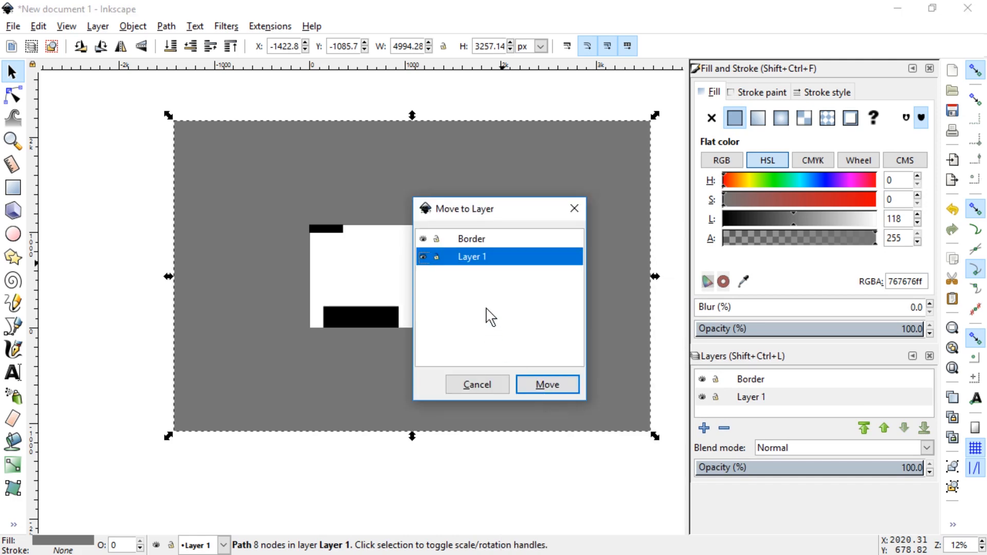
pyautogui.click(478, 240)
pyautogui.click(549, 384)
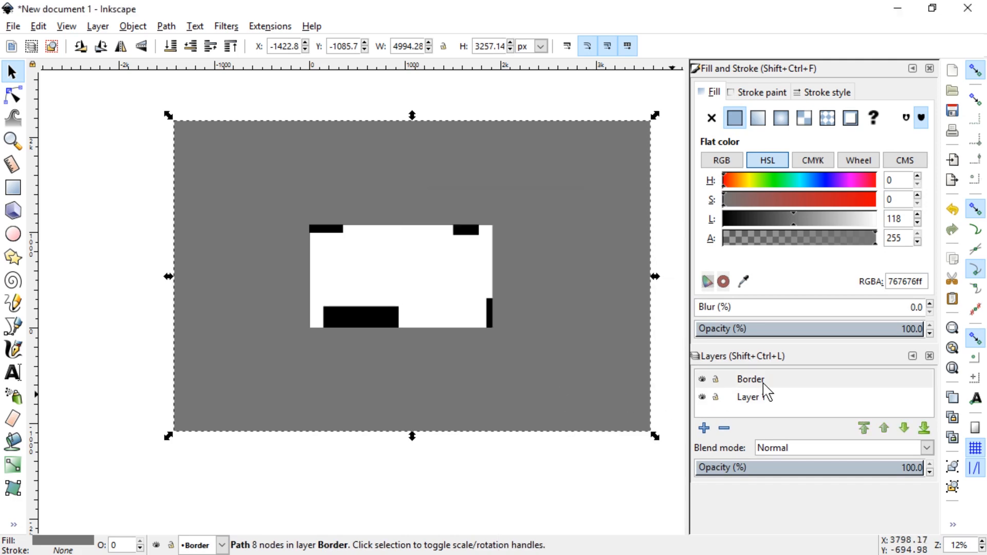
# - Lock the Border layer and make Layer 1 the active layer, with nothing left selected
pyautogui.click(716, 379)
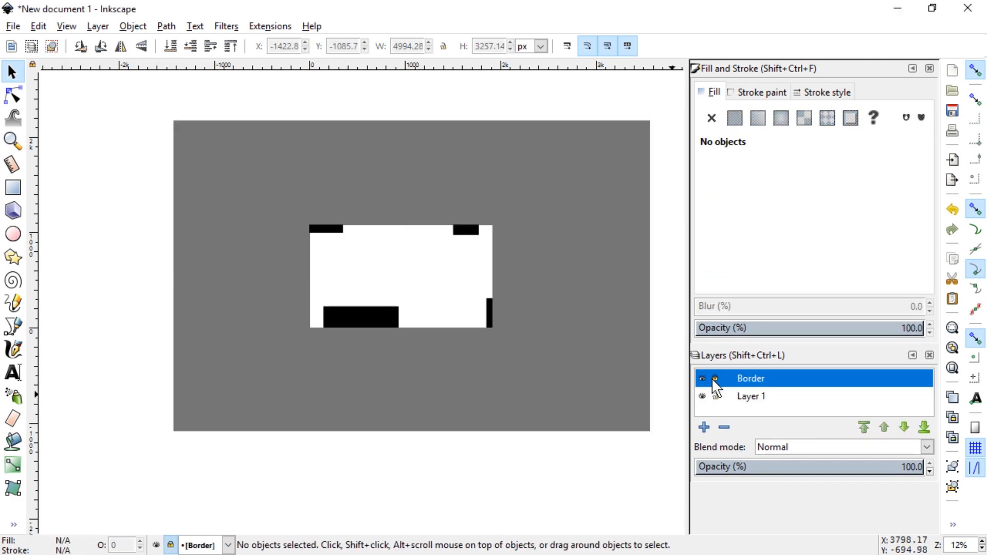
pyautogui.click(750, 396)
pyautogui.click(385, 321)
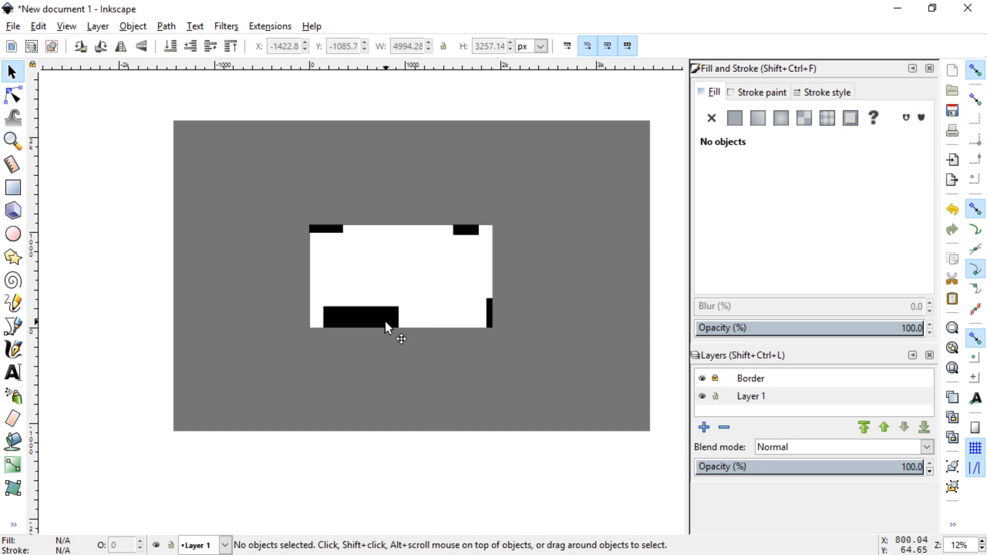
pyautogui.press('Escape')
pyautogui.click(492, 321)
pyautogui.press('Escape')
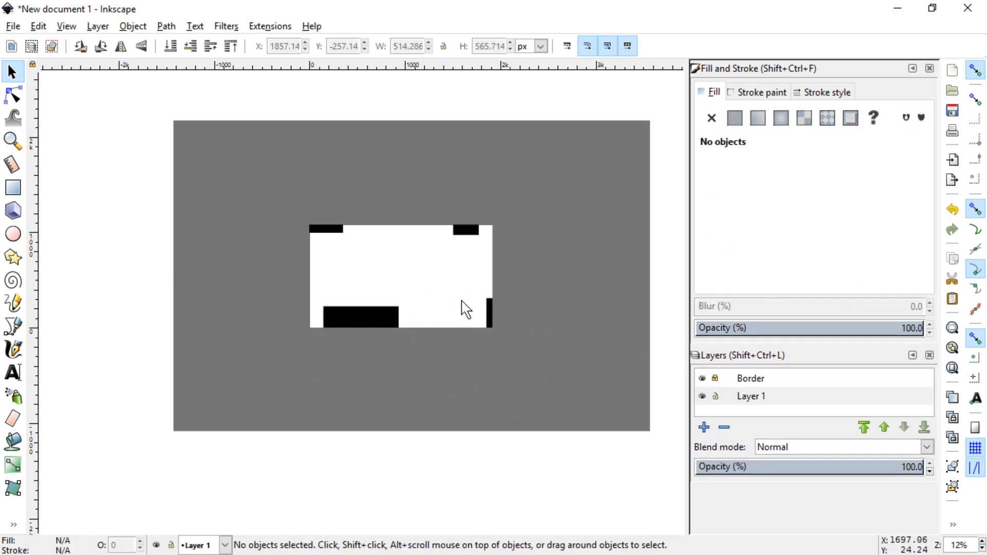
# - Delete the four black rectangles that overlap the page border
pyautogui.moveTo(615, 155); pyautogui.dragTo(205, 412)
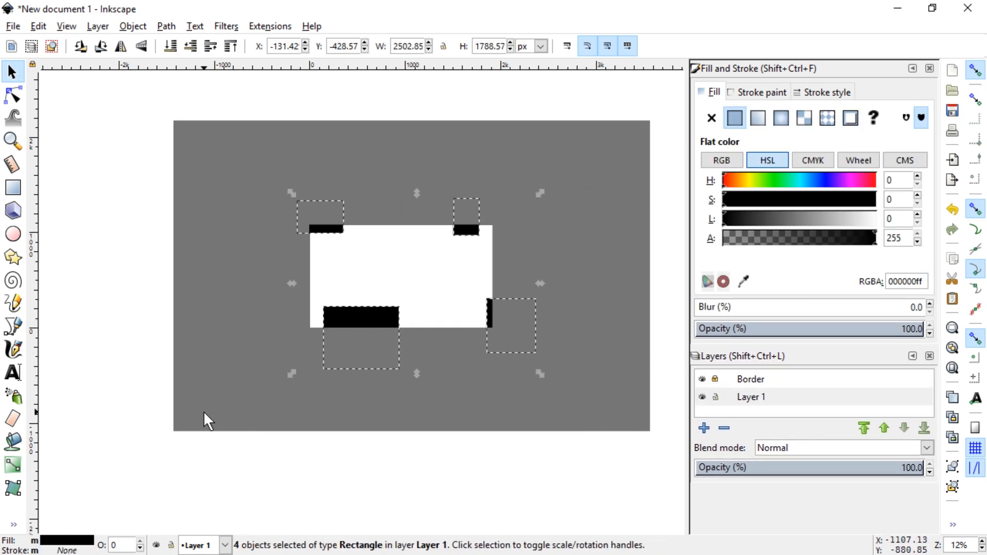
pyautogui.press('Delete')
pyautogui.keyDown('ctrl'); pyautogui.scroll(1, 438, 228); pyautogui.keyUp('ctrl')
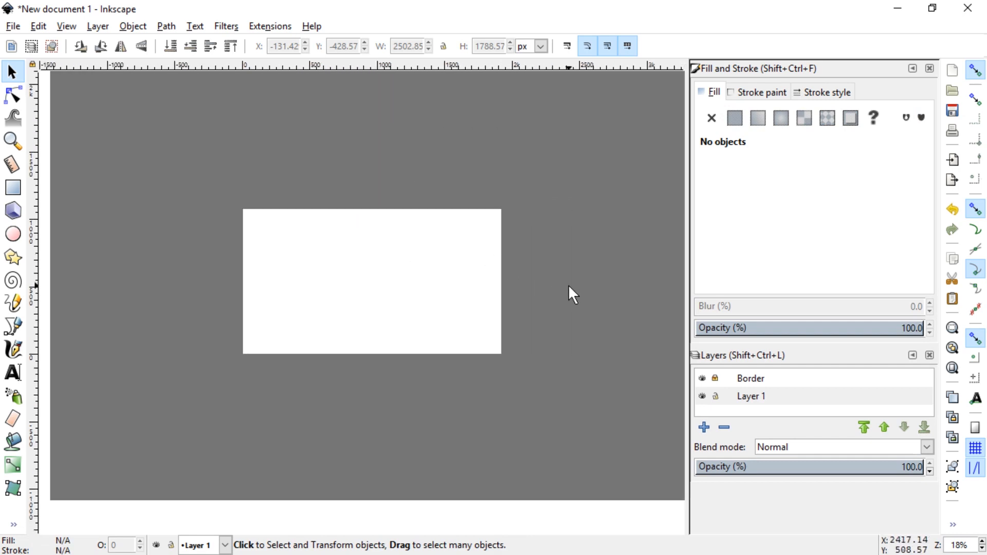
# - Close the Fill and Stroke and Layers dialogs and save the document as drawing.svg in the SUBSCRIBE! folder
pyautogui.click(930, 68)
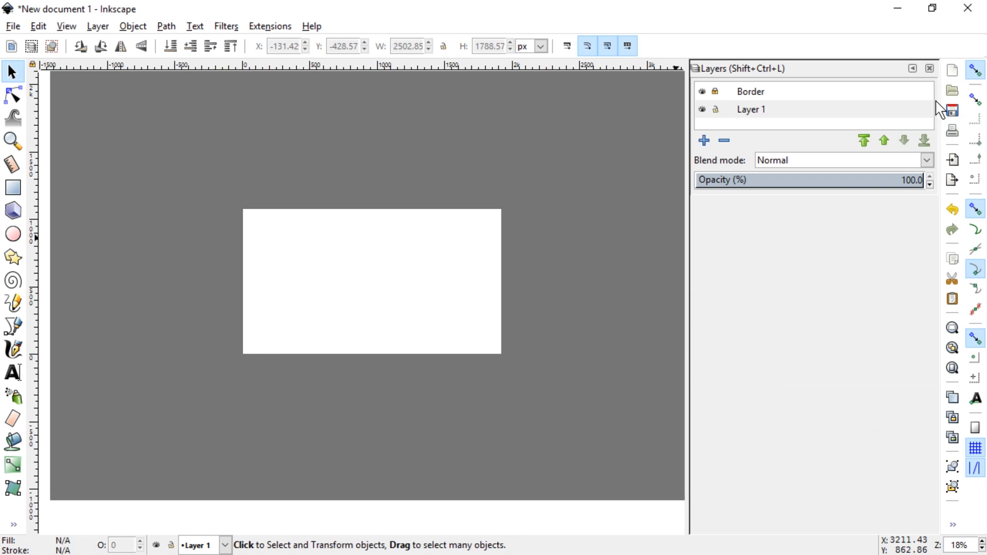
pyautogui.click(929, 68)
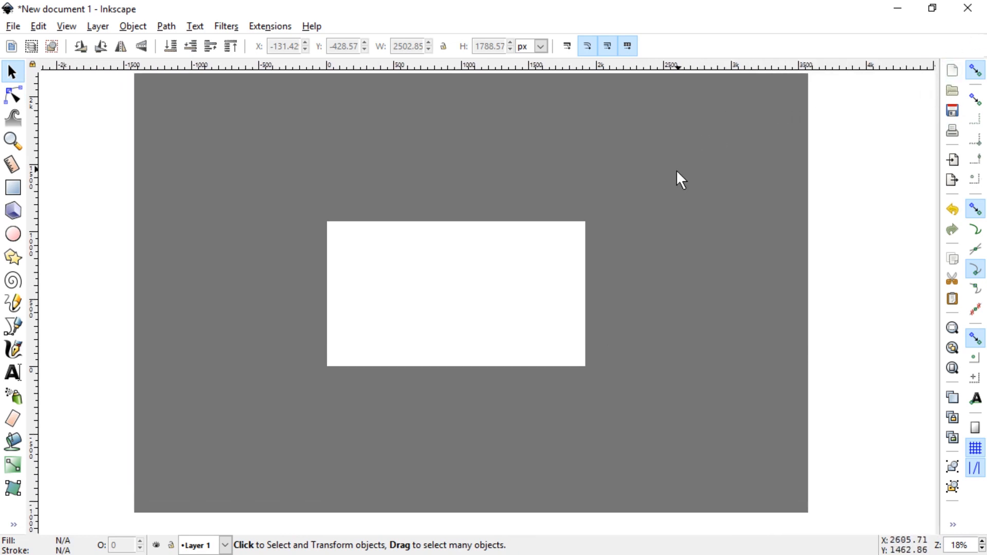
pyautogui.hotkey('ctrl', 's')
pyautogui.doubleClick(321, 303)
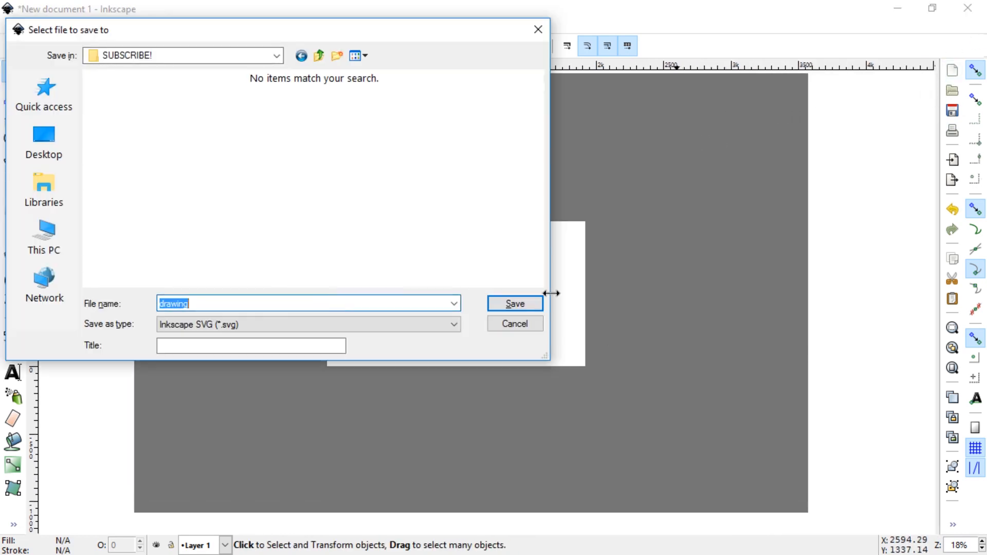
# - Quit Inkscape and open the share\templates folder inside C:\Program Files\Inkscape in File Explorer
pyautogui.moveTo(823, 32); pyautogui.dragTo(526, 112)
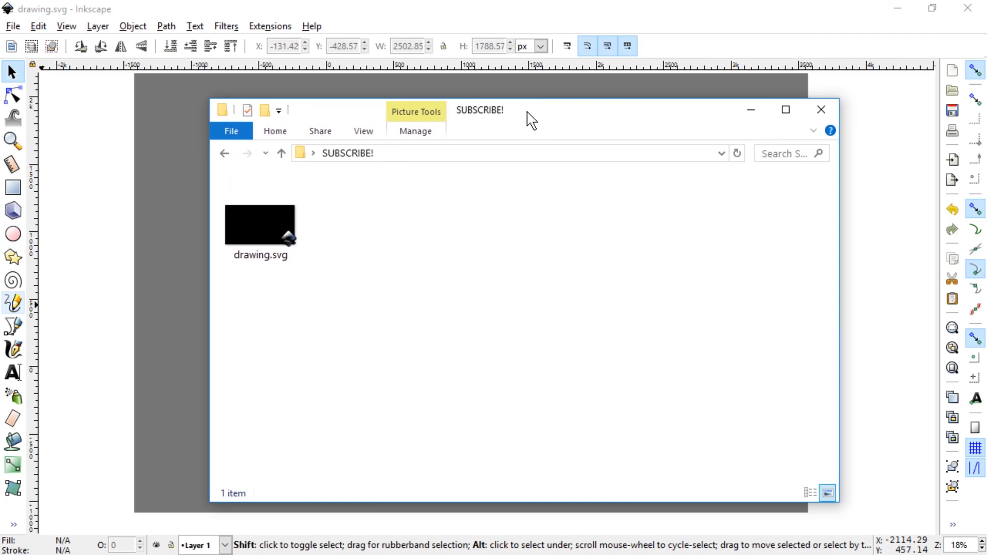
pyautogui.click(968, 8)
pyautogui.moveTo(573, 123); pyautogui.dragTo(690, 103)
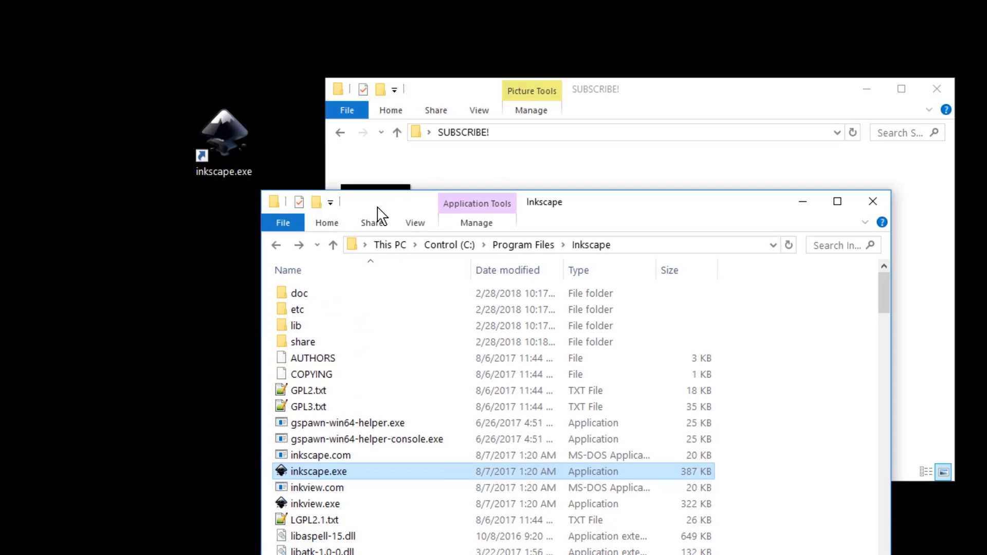
pyautogui.moveTo(379, 214); pyautogui.dragTo(190, 106)
pyautogui.click(450, 139)
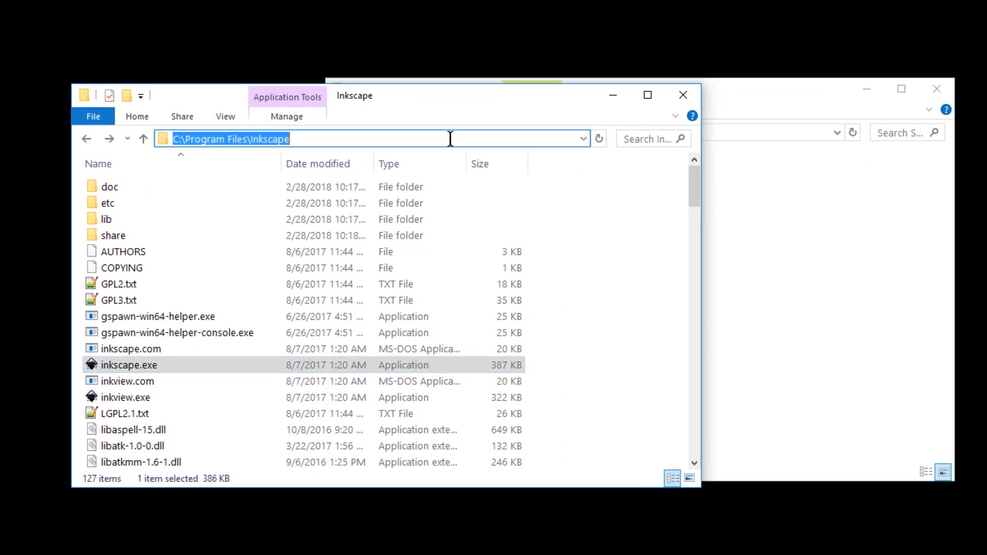
pyautogui.doubleClick(110, 235)
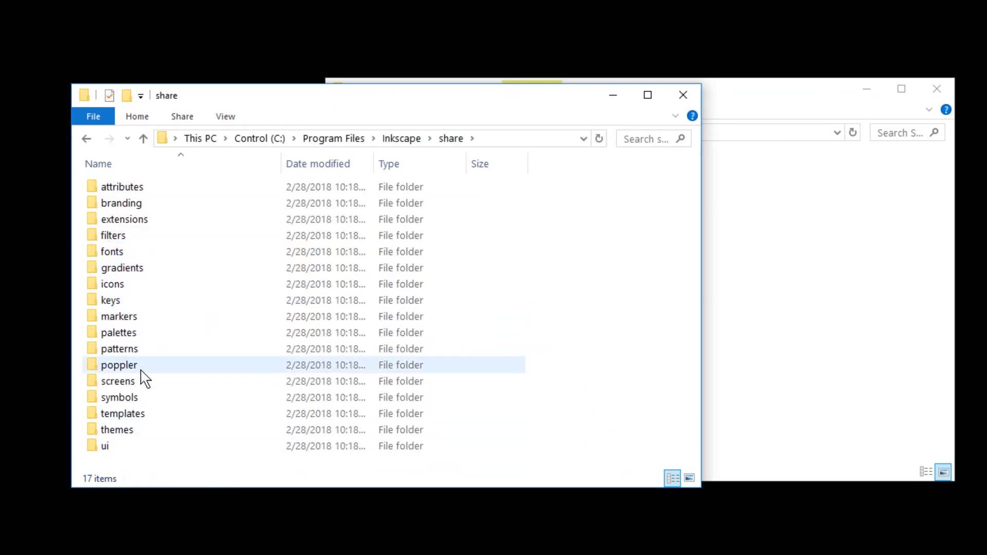
pyautogui.doubleClick(130, 414)
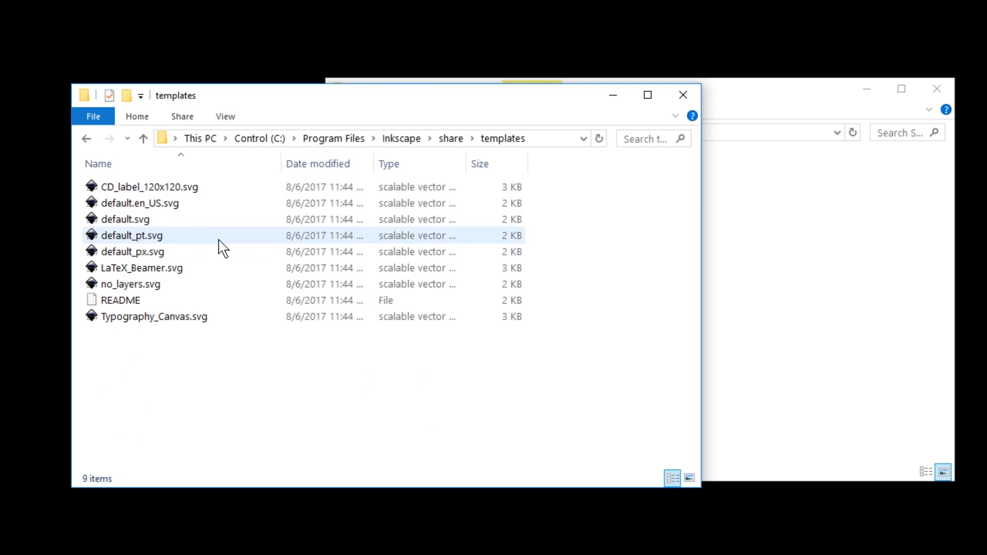
# - Rename default.svg in the templates folder as notdefaultdefault.svg, granting administrator permission
pyautogui.click(142, 220)
pyautogui.press('F2')
pyautogui.press('Home')
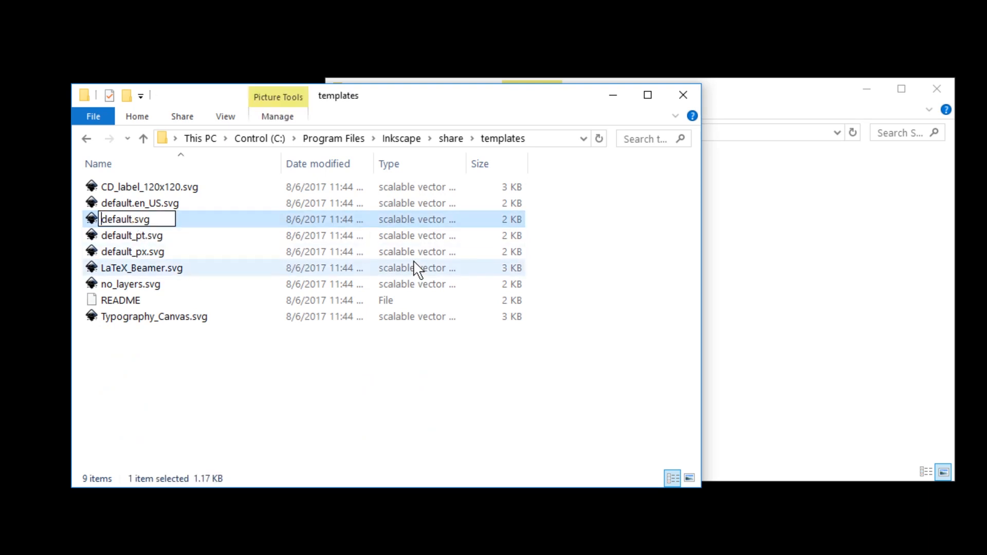
pyautogui.write('notdefault')
pyautogui.press('Return')
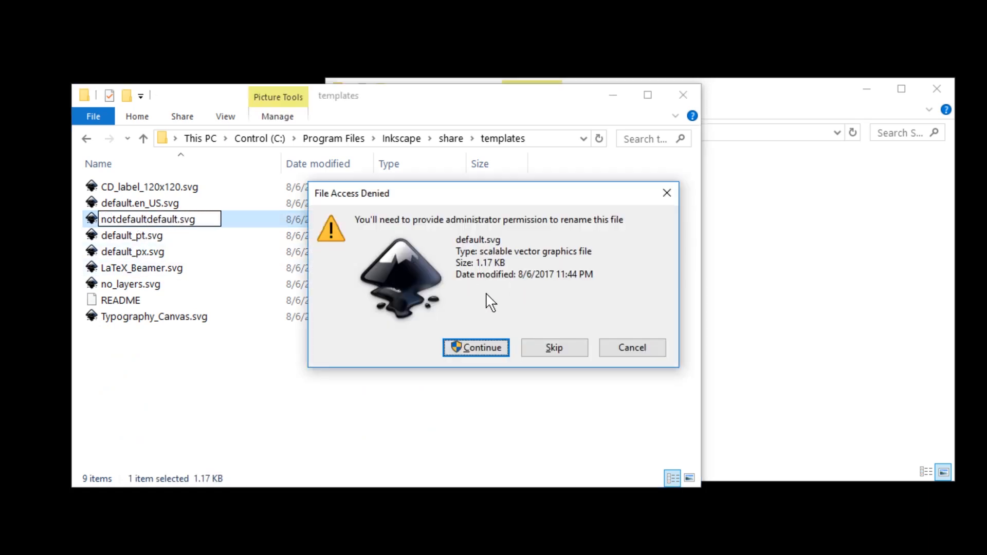
pyautogui.click(481, 345)
# - Move drawing.svg from the SUBSCRIBE! folder into the Inkscape templates folder, granting administrator permission
pyautogui.click(862, 260)
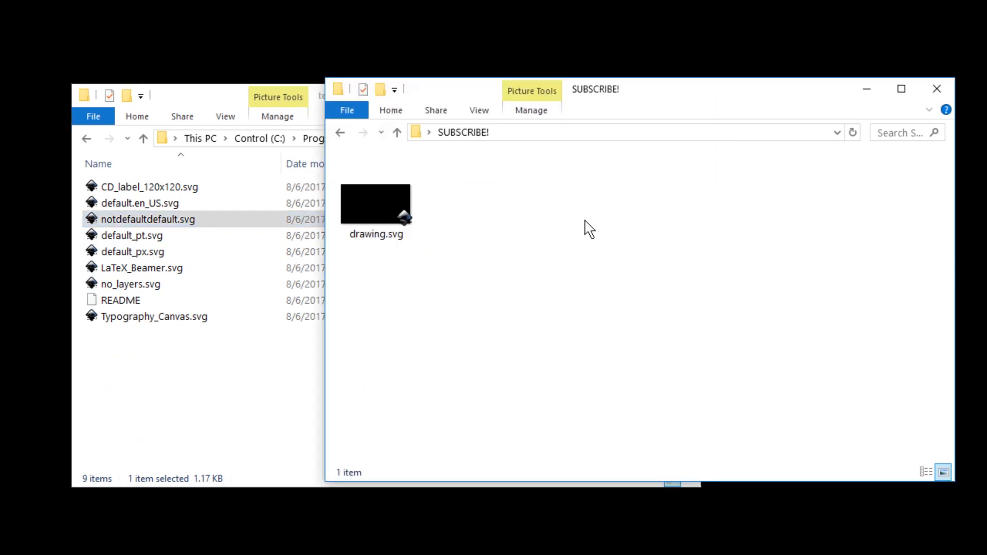
pyautogui.moveTo(401, 209)
pyautogui.mouseDown()
pyautogui.moveTo(302, 415)
pyautogui.moveTo(192, 397)
pyautogui.mouseUp()
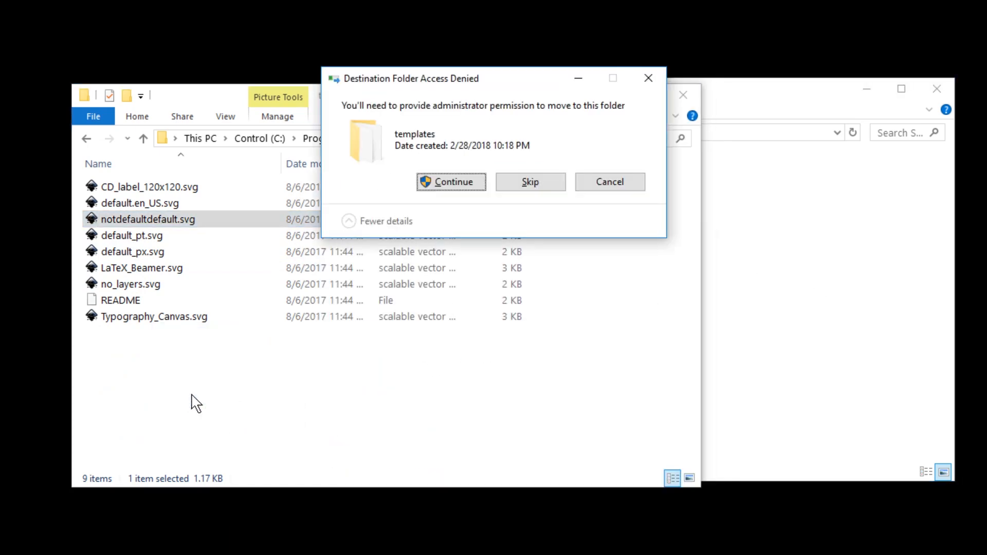
pyautogui.click(474, 187)
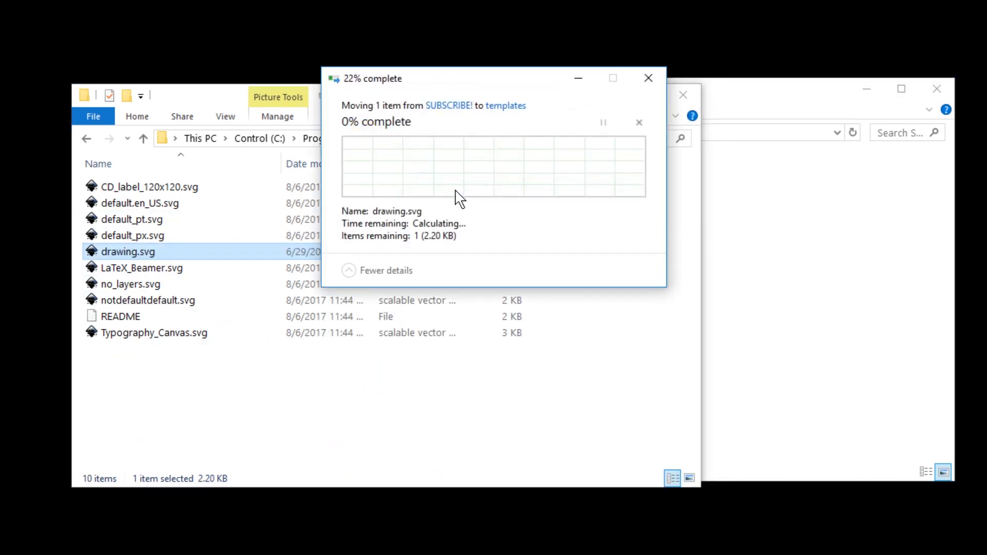
# - Rename drawing.svg in the templates folder as default.svg, granting administrator permission
pyautogui.press('F2')
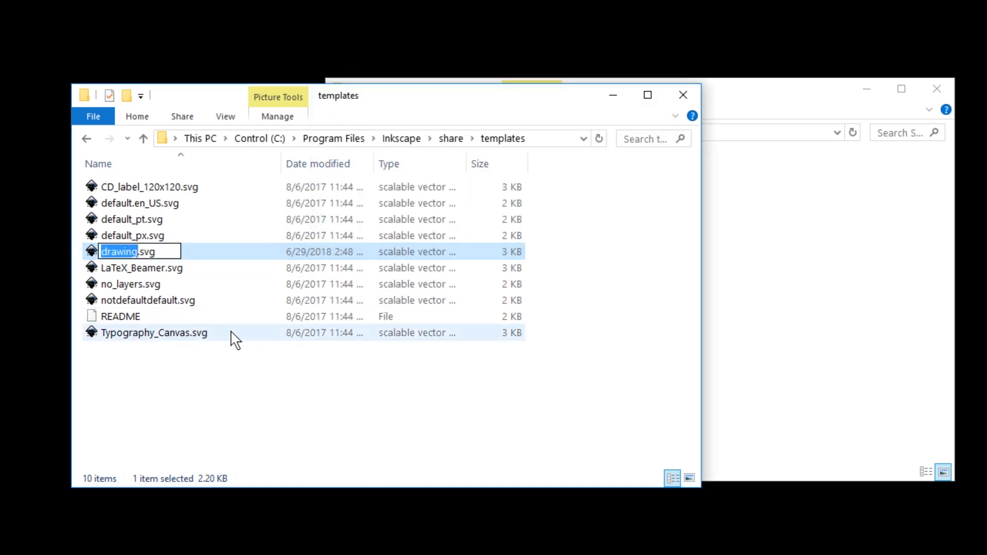
pyautogui.write('default')
pyautogui.press('Return')
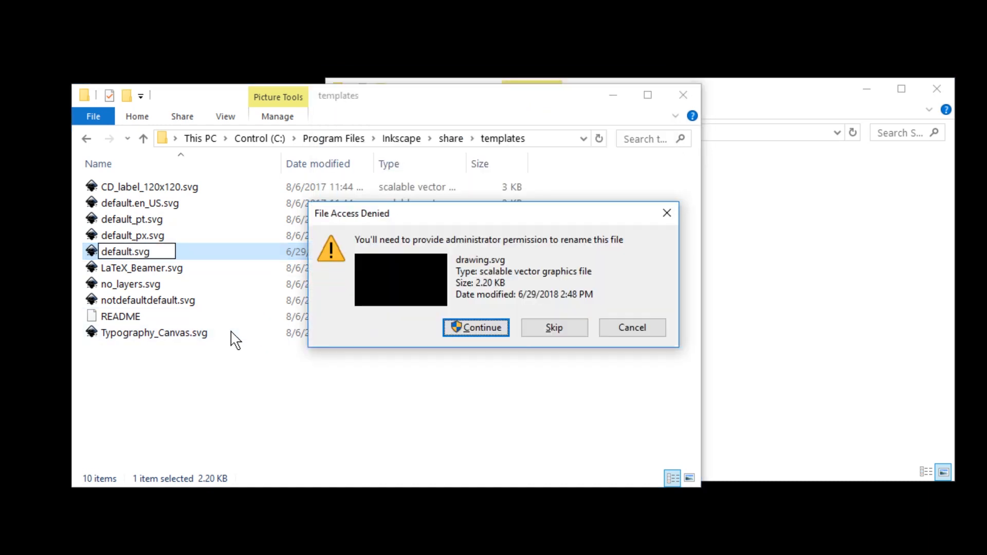
pyautogui.press('Return')
# - Make a copy of default.svg within the templates folder, granting administrator permission
pyautogui.moveTo(133, 229); pyautogui.dragTo(214, 381)
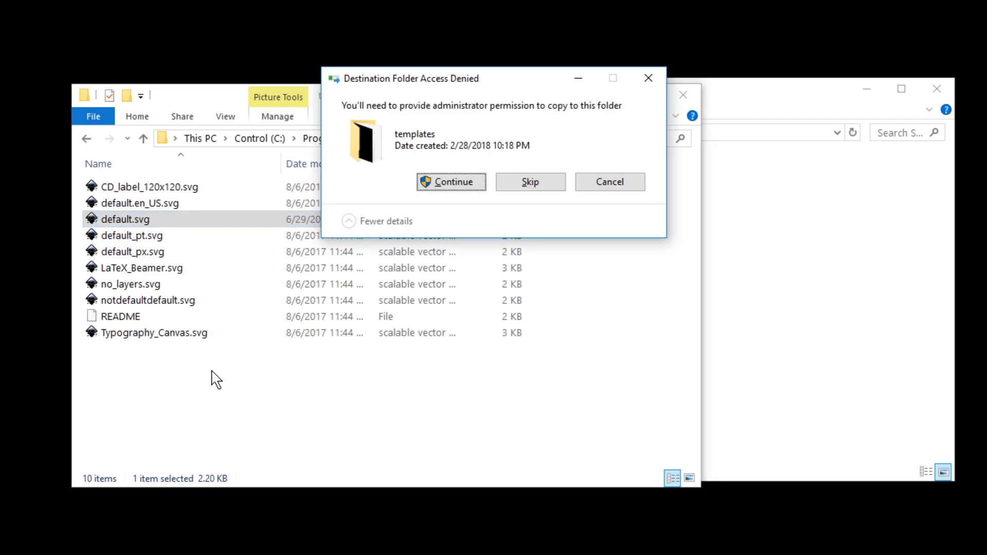
pyautogui.click(453, 185)
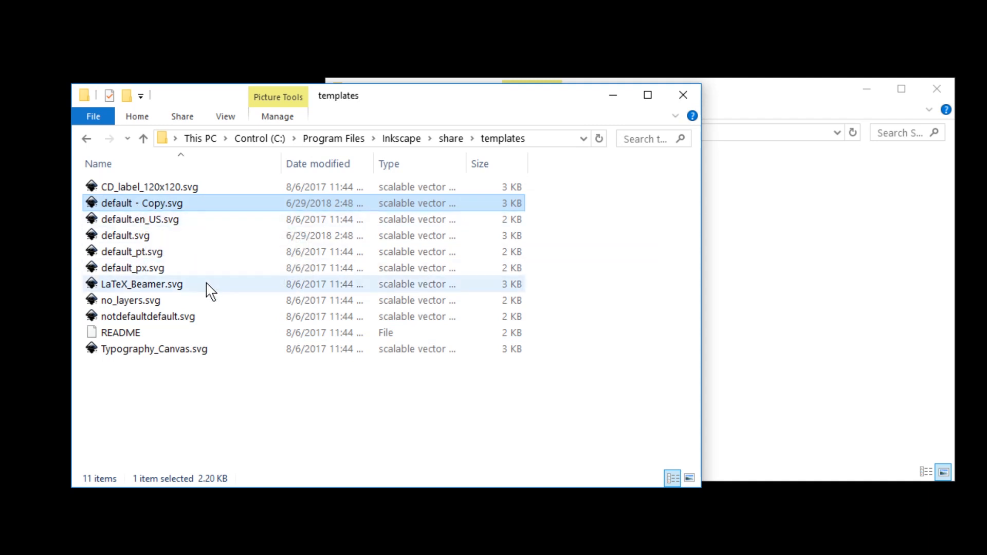
# - Return to the Inkscape program folder and launch inkscape.exe to start a new document from the default template
pyautogui.press('BackSpace')
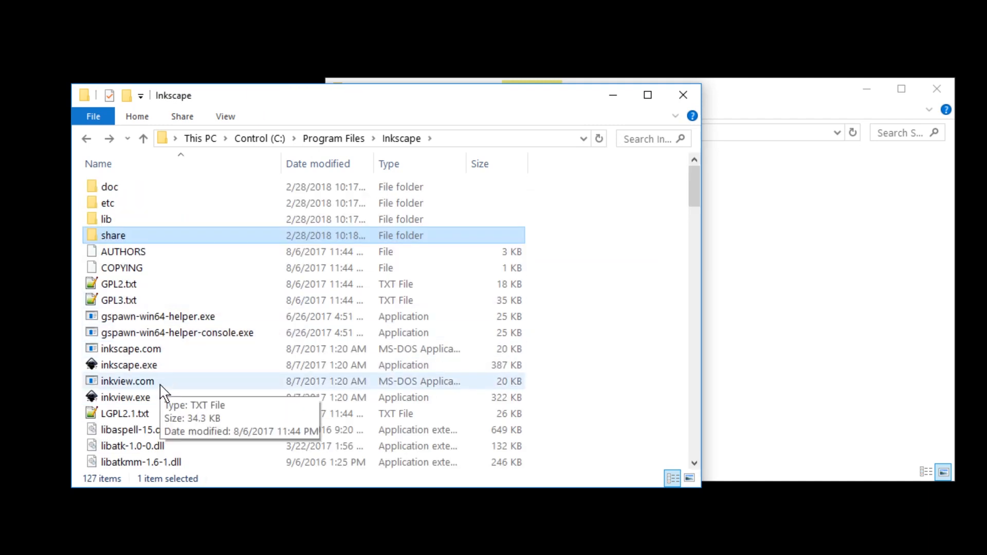
pyautogui.click(155, 366)
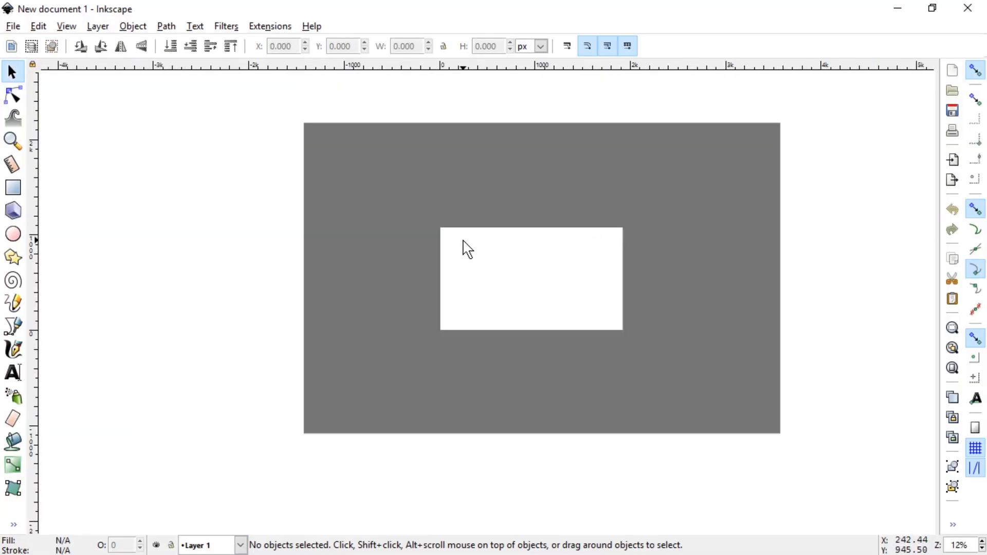
pyautogui.moveTo(562, 246); pyautogui.dragTo(486, 254)
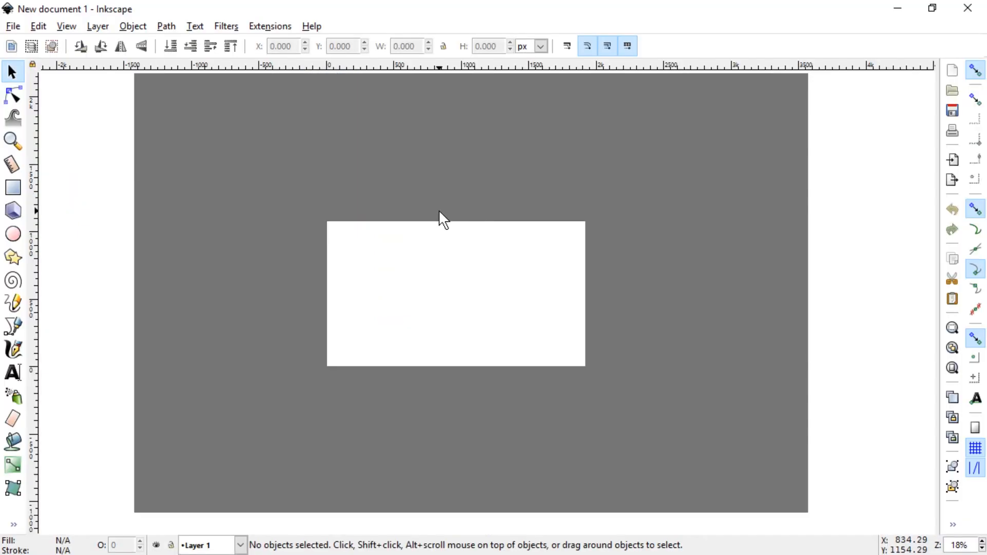
pyautogui.scroll(1, 440, 216)
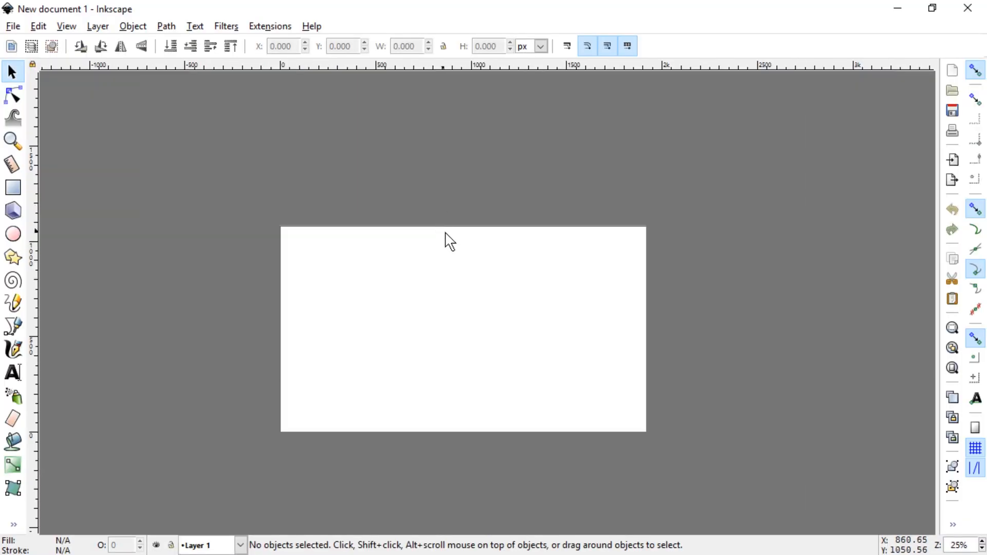
pyautogui.moveTo(485, 340); pyautogui.dragTo(469, 277)
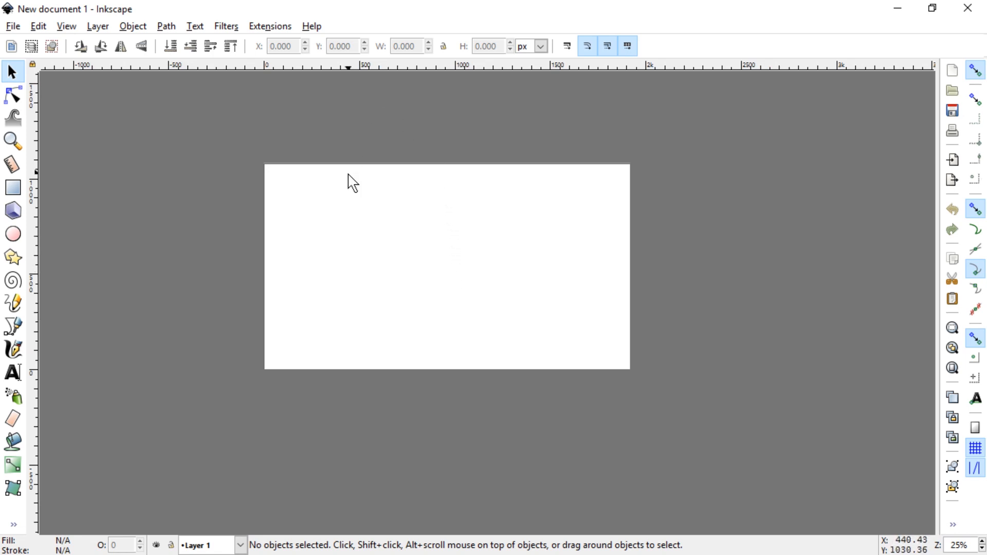
# - Turn off the page border in the document properties and close the dialog
pyautogui.hotkey('ctrl', 'shift', 'd')
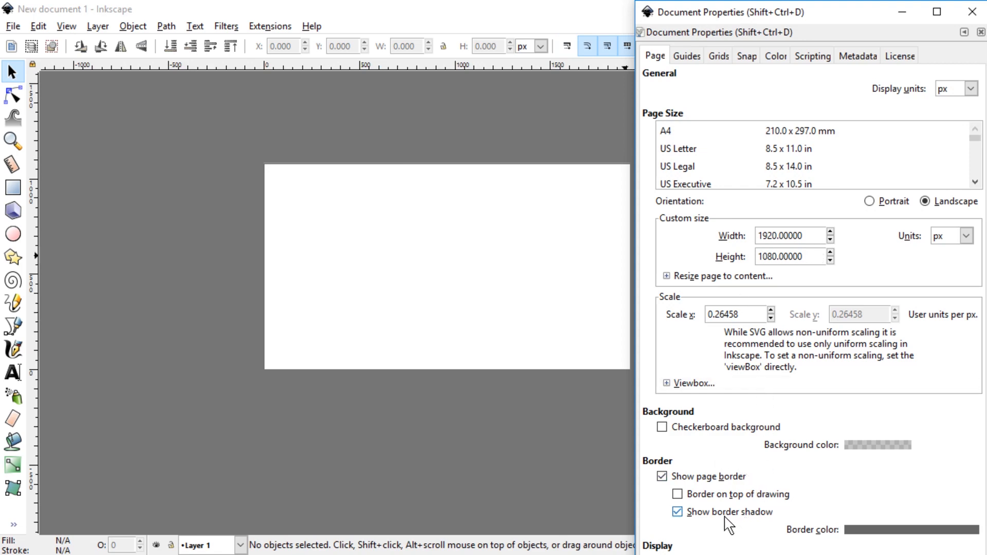
pyautogui.click(710, 479)
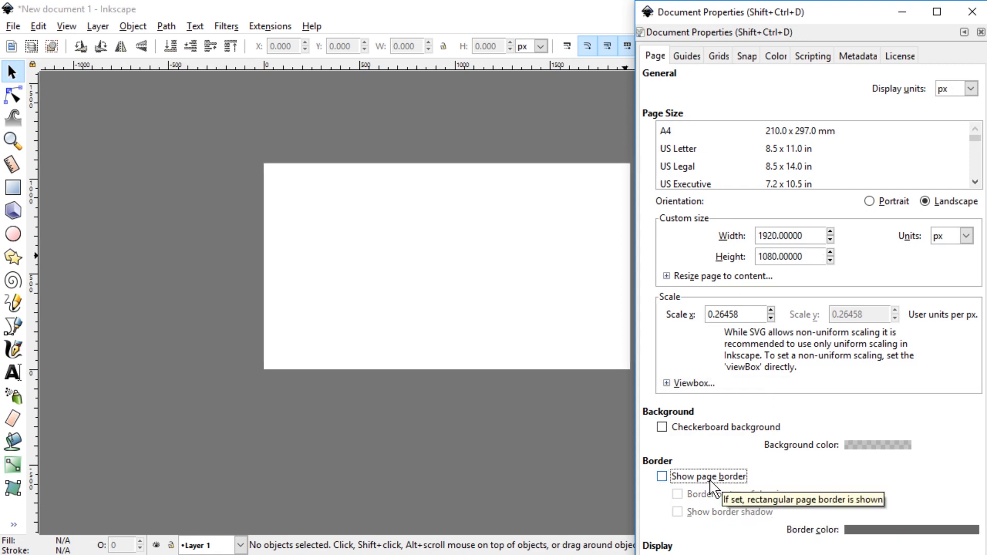
pyautogui.click(400, 226)
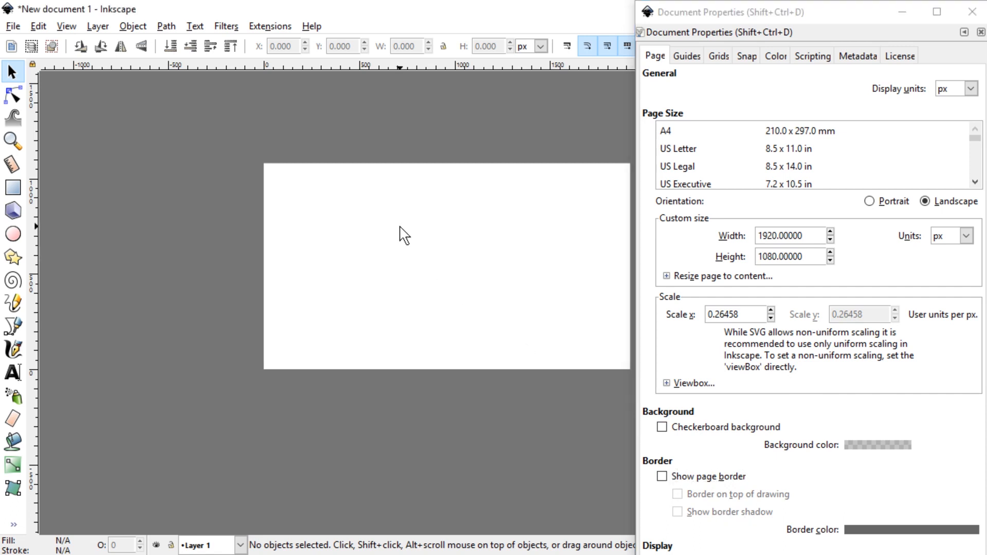
pyautogui.scroll(1, 332, 165)
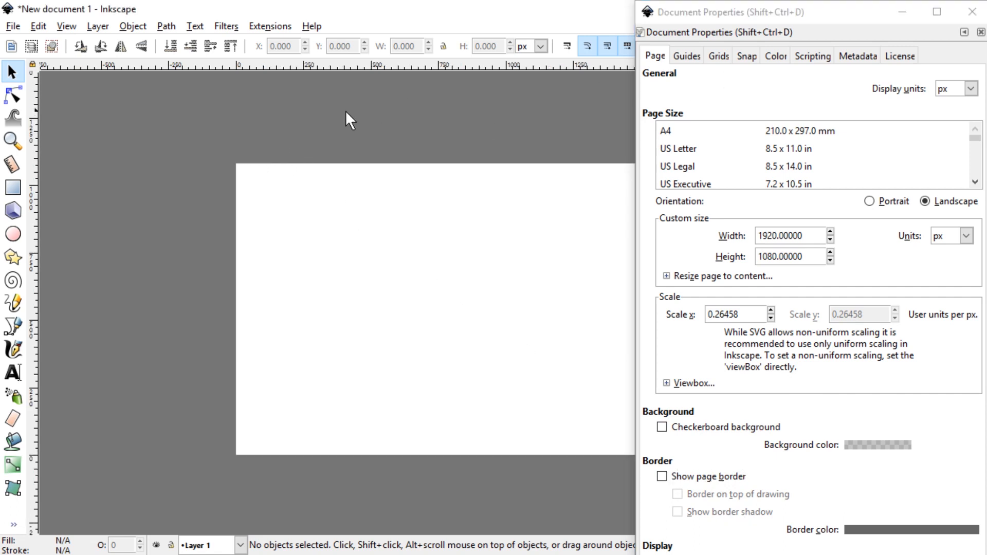
pyautogui.click(972, 12)
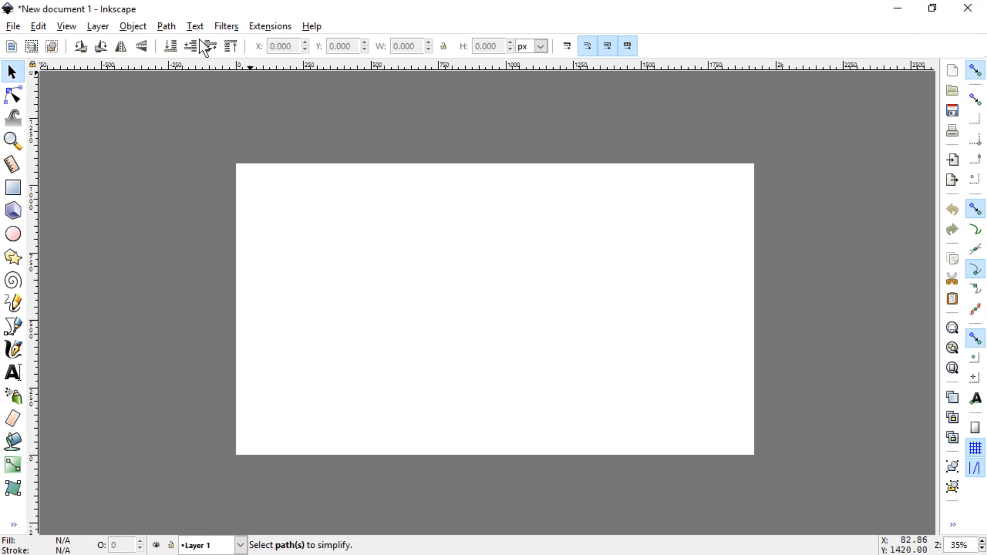
# - Show the document's layers and unlock the Border layer
pyautogui.click(117, 31)
pyautogui.moveTo(98, 26)
pyautogui.click(157, 321)
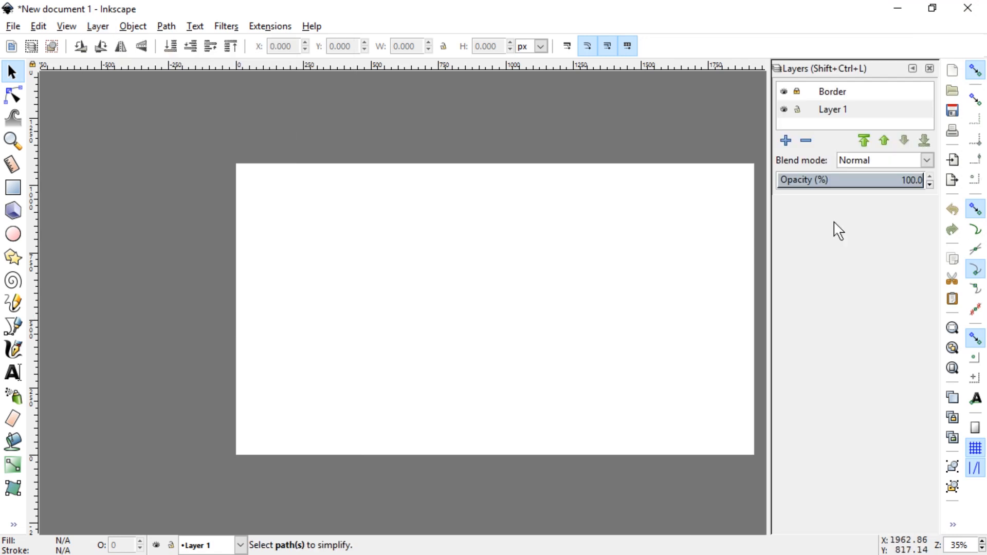
pyautogui.click(797, 92)
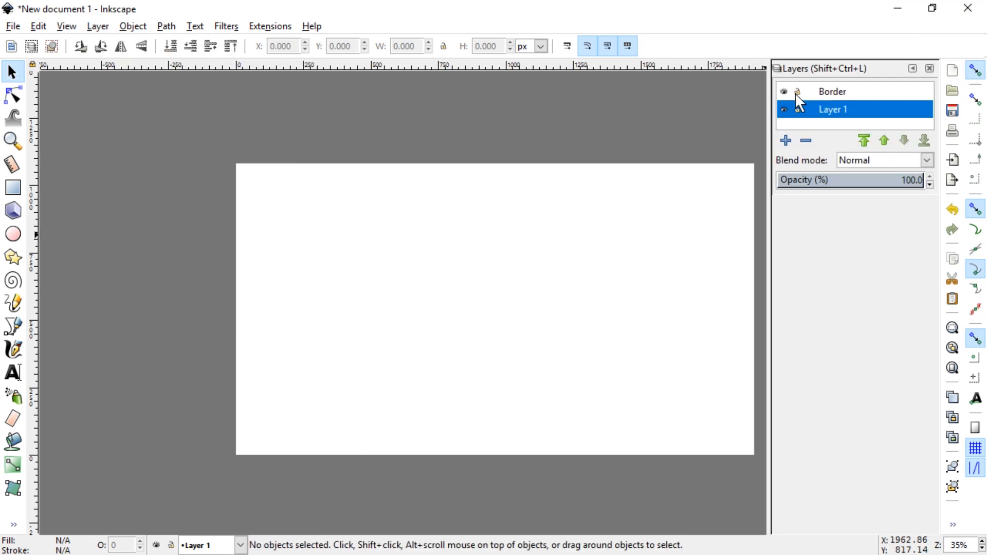
# - Check the coordinates of the border path's inner corner nodes against the page corners
pyautogui.click(684, 124)
pyautogui.click(13, 95)
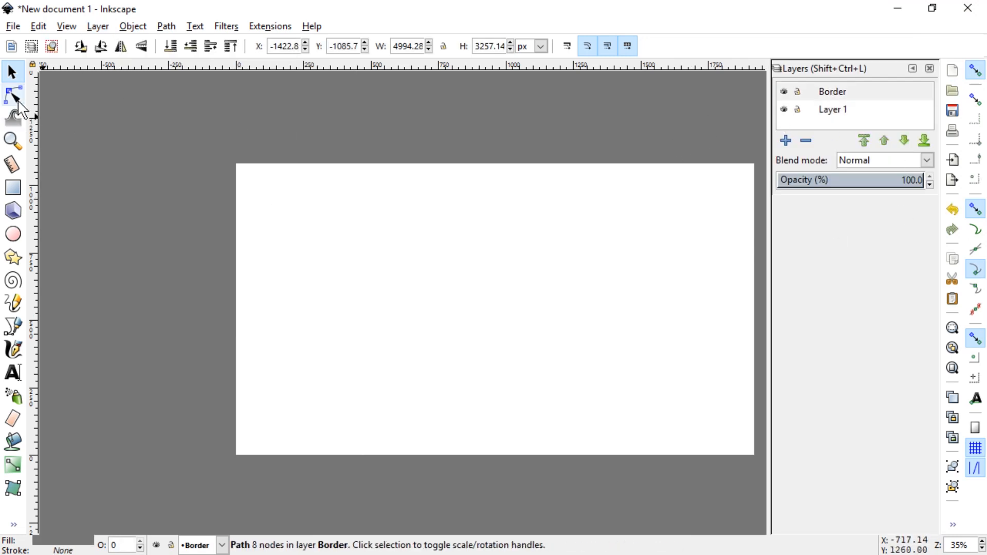
pyautogui.click(237, 165)
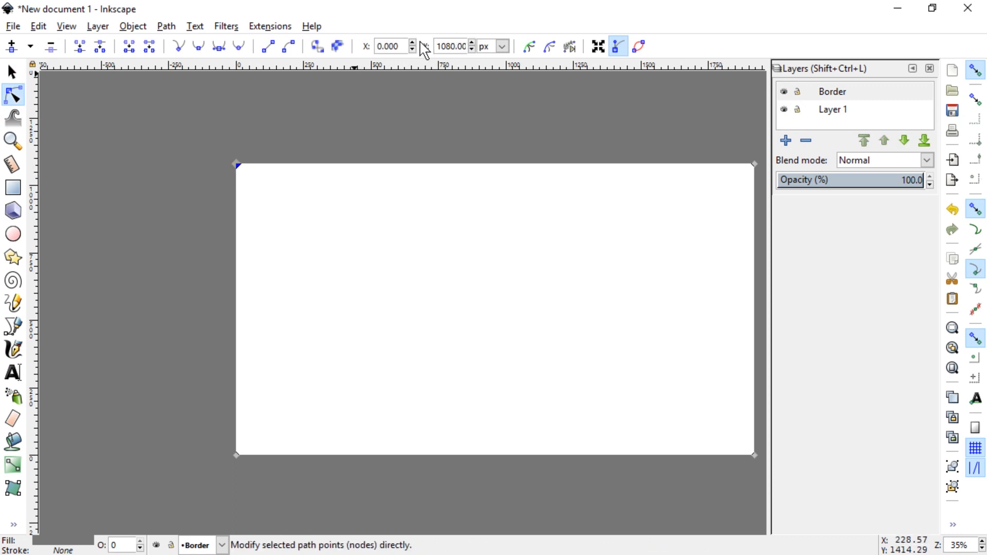
pyautogui.moveTo(150, 372); pyautogui.dragTo(278, 478)
pyautogui.moveTo(659, 202); pyautogui.dragTo(446, 169)
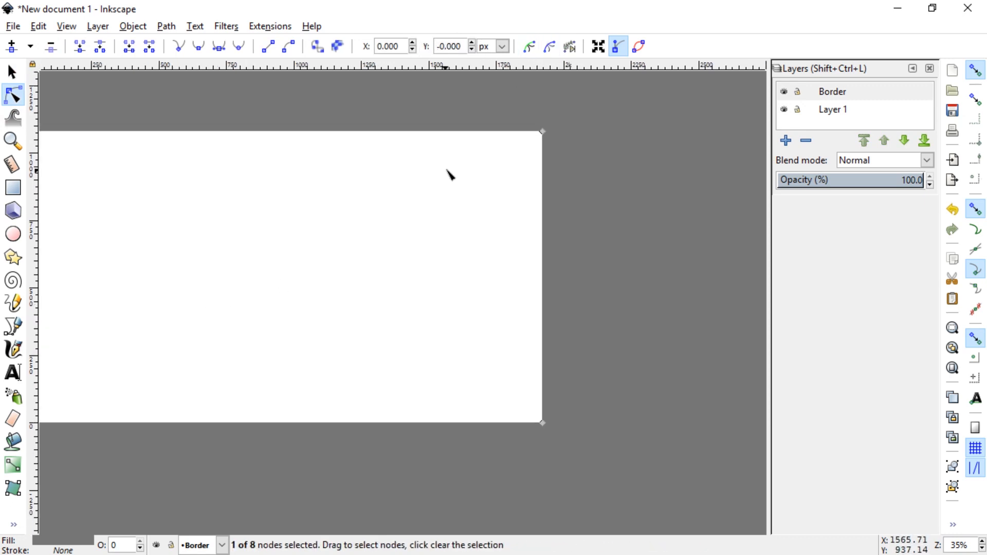
pyautogui.moveTo(638, 155); pyautogui.dragTo(473, 106)
pyautogui.moveTo(438, 301); pyautogui.dragTo(657, 482)
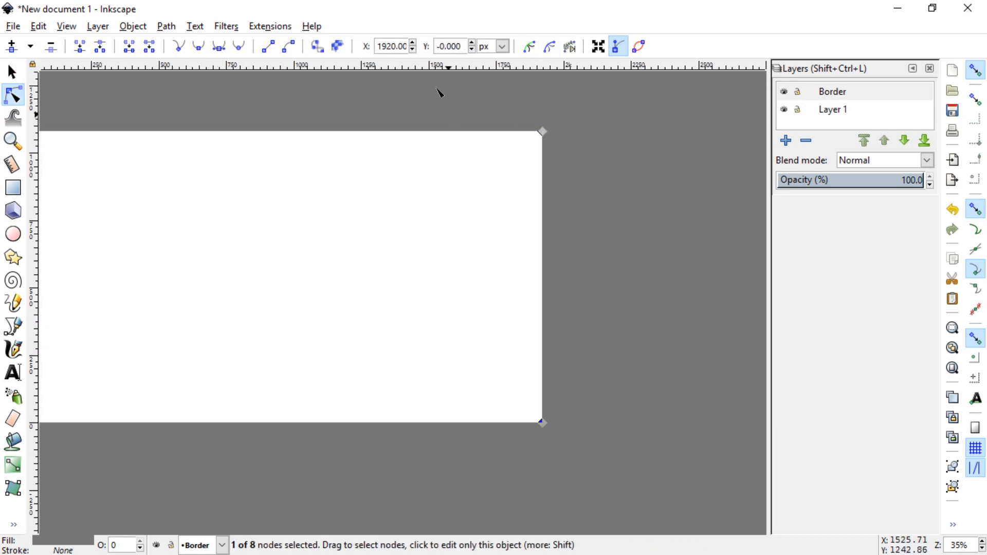
pyautogui.scroll(-1, 391, 167)
pyautogui.press('s')
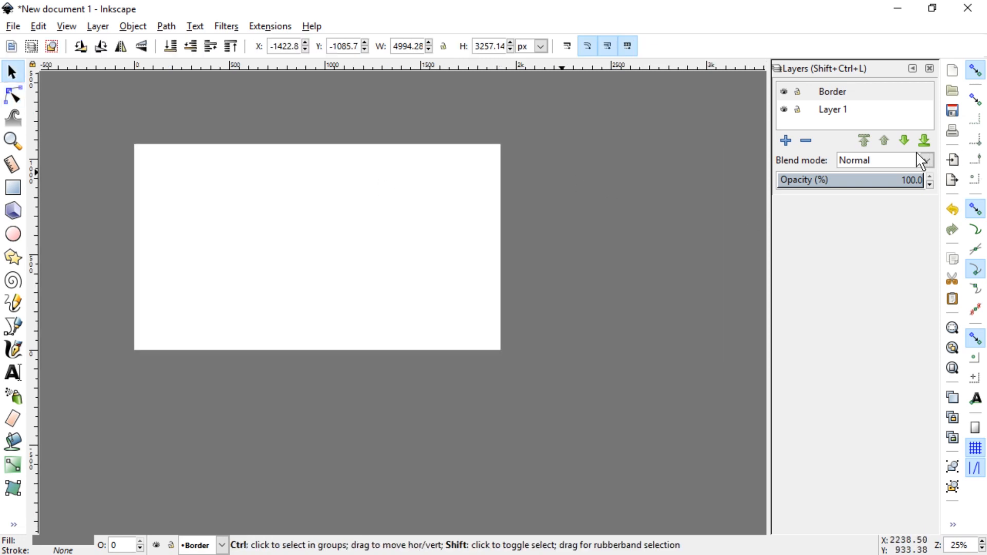
# - Set the border path's fill lightness to 255, making it white (ffffffff), and deselect the path
pyautogui.hotkey('shift', 'ctrl', 'f')
pyautogui.moveTo(791, 220)
pyautogui.mouseDown()
pyautogui.moveTo(909, 226)
pyautogui.moveTo(866, 221)
pyautogui.moveTo(885, 221)
pyautogui.mouseUp()
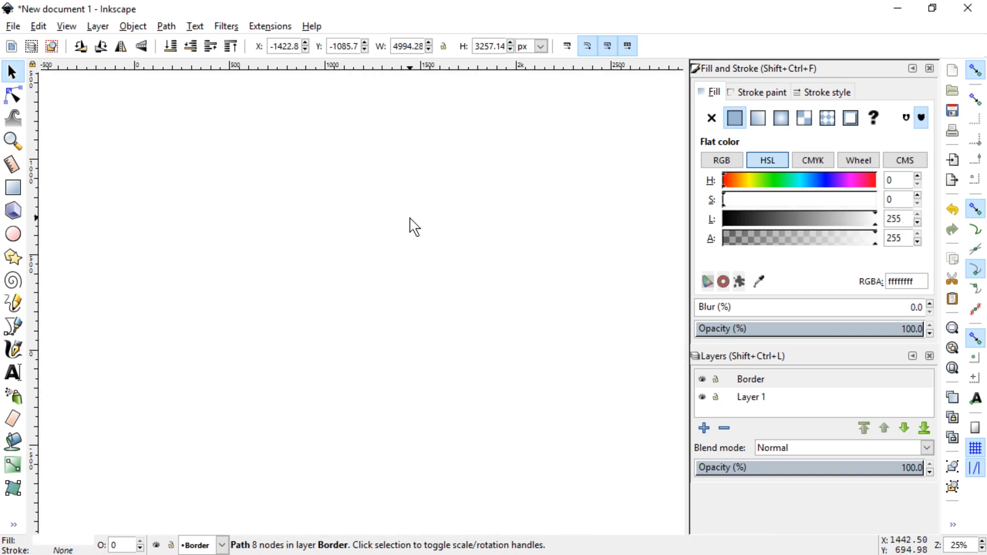
pyautogui.click(368, 213)
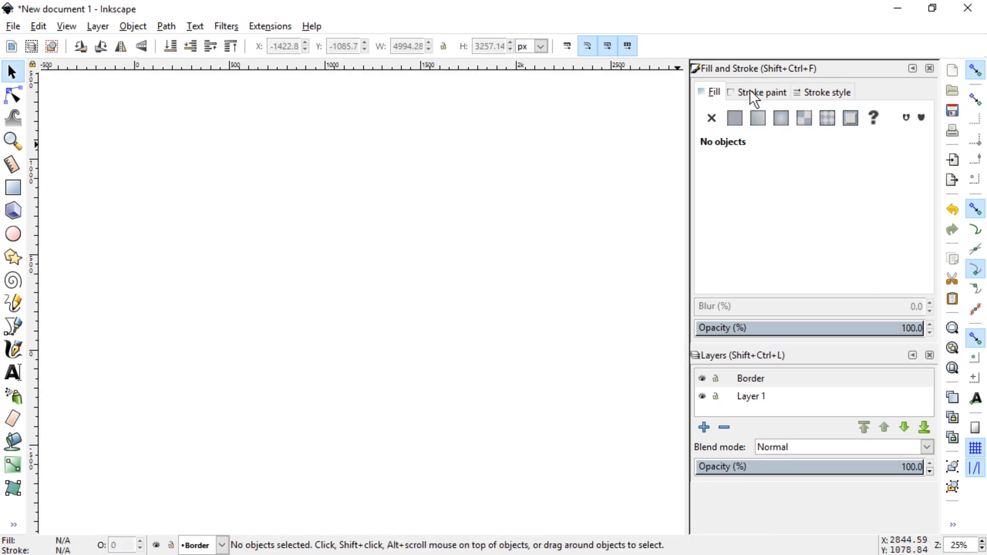
# - Lock the Border layer and make Layer 1 the current layer
pyautogui.click(754, 95)
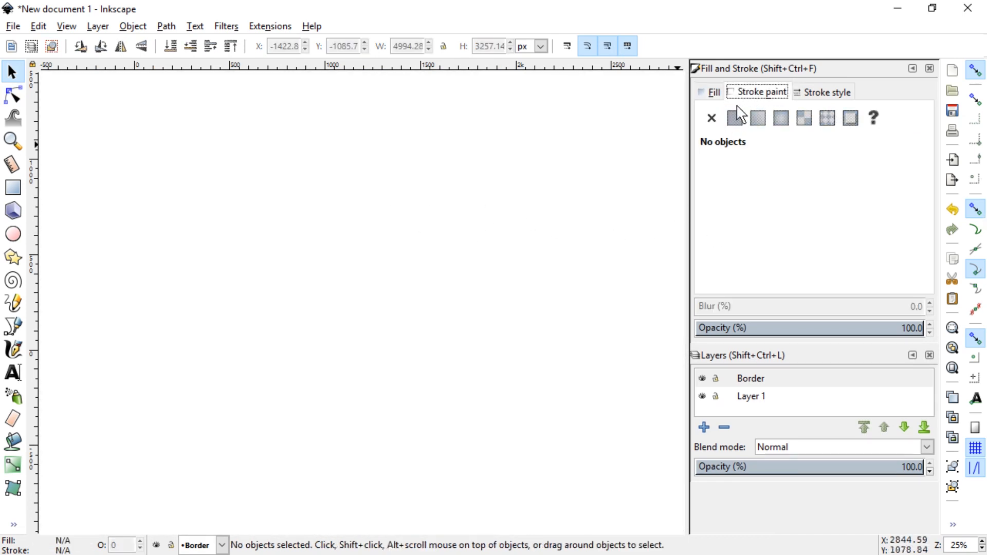
pyautogui.click(716, 379)
pyautogui.click(763, 396)
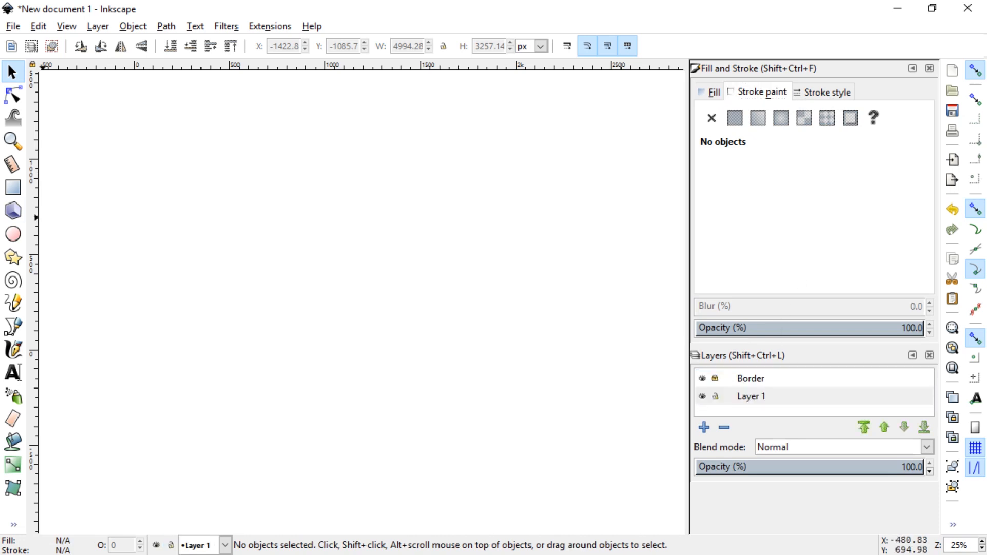
# - Draw an ellipse about 1452 by 923 px across the page's right edge with a black stroke and green fill 3eb47eff
pyautogui.click(12, 234)
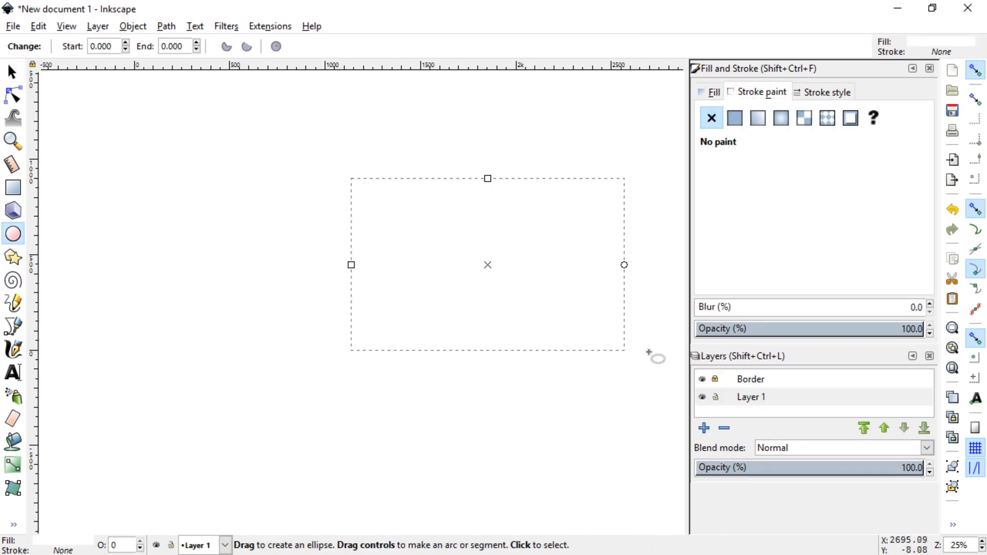
pyautogui.click(735, 117)
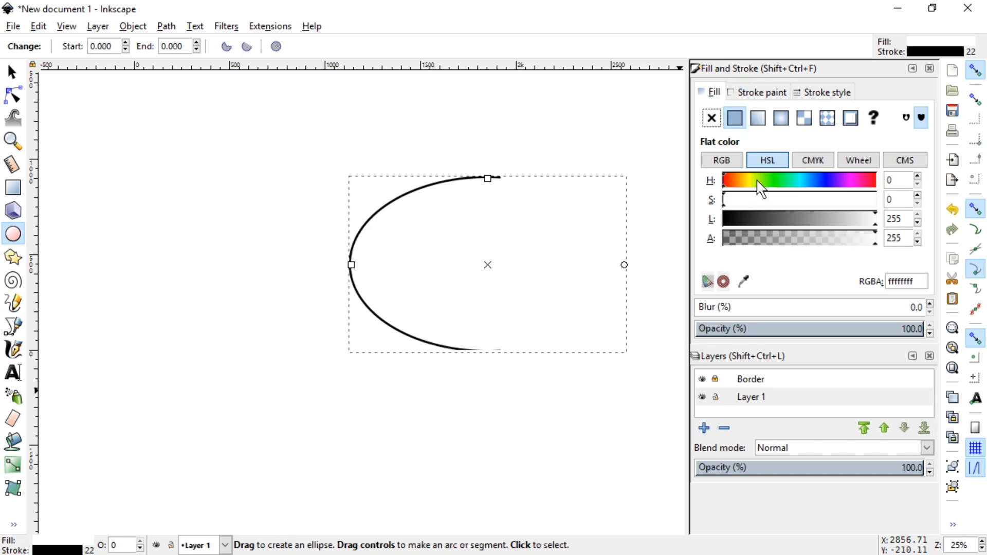
pyautogui.click(797, 200)
pyautogui.moveTo(827, 219); pyautogui.dragTo(795, 222)
pyautogui.press('s')
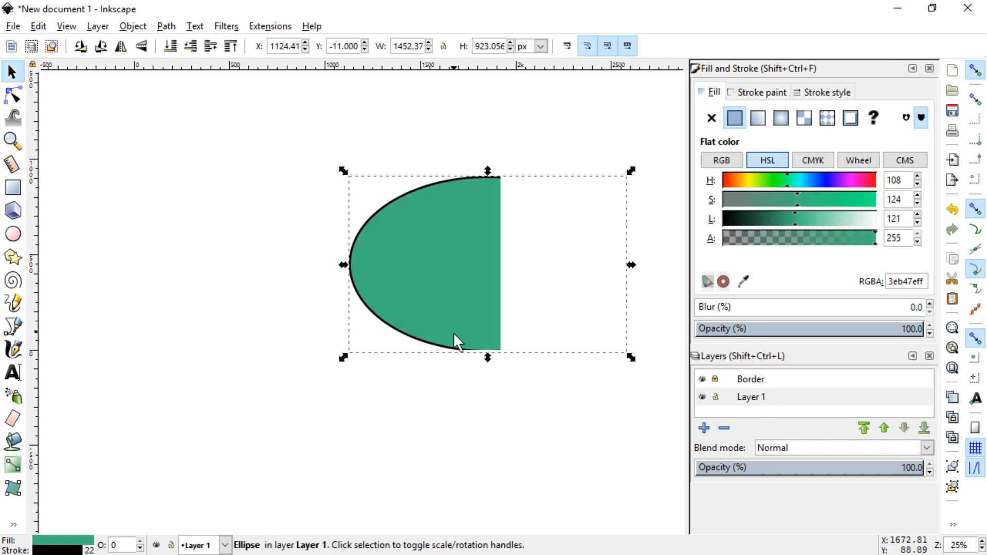
# - Duplicate the green ellipse and place one copy over the page's upper-left corner and the other over its lower-right corner
pyautogui.moveTo(435, 268); pyautogui.dragTo(122, 132)
pyautogui.hotkey('ctrl', 'd')
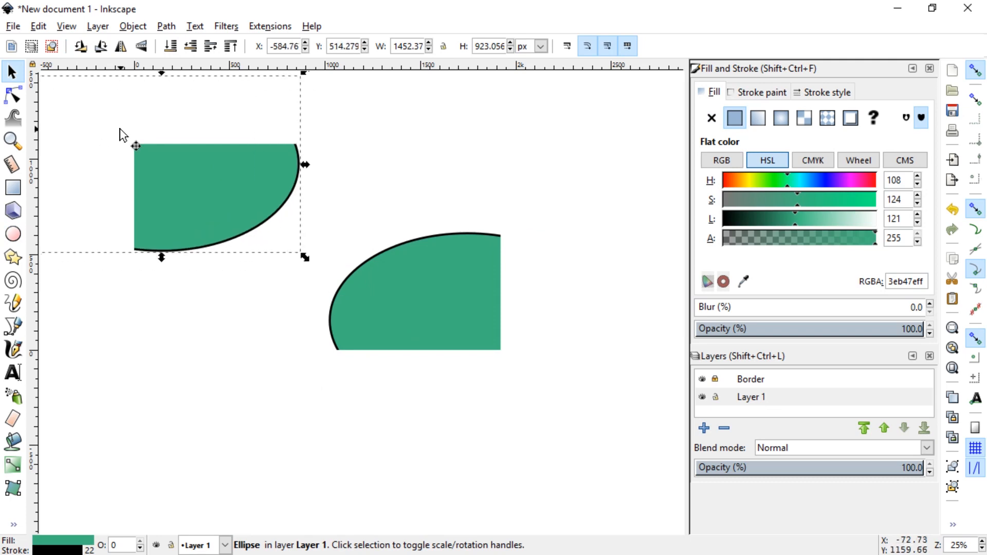
pyautogui.click(489, 226)
# - Add the two-line text "SUBSCRIBE TO MY CHANNEL" and "AND HIT THAT BELL ICON" on the upper-left ellipse
pyautogui.press('t')
pyautogui.click(219, 216)
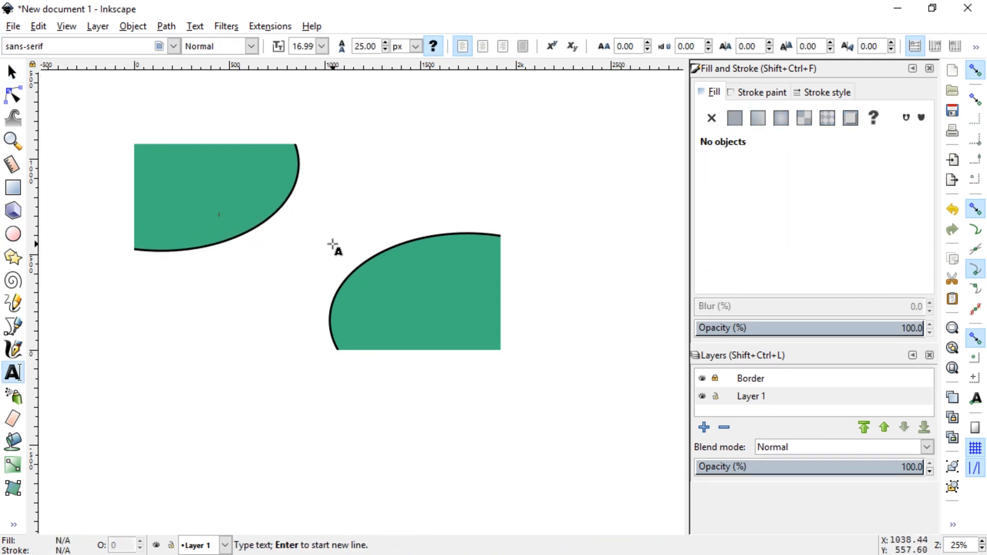
pyautogui.write('Com')
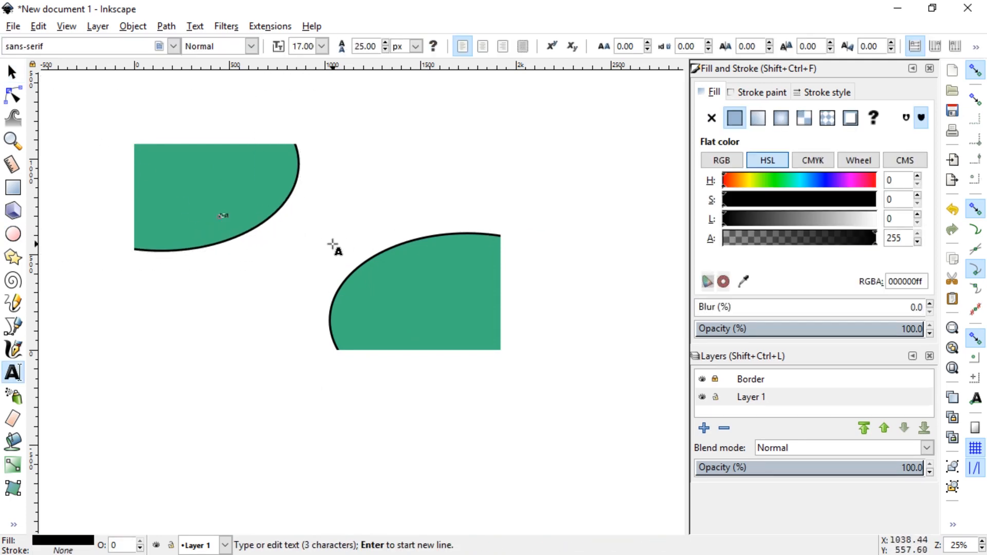
pyautogui.write('ame:')
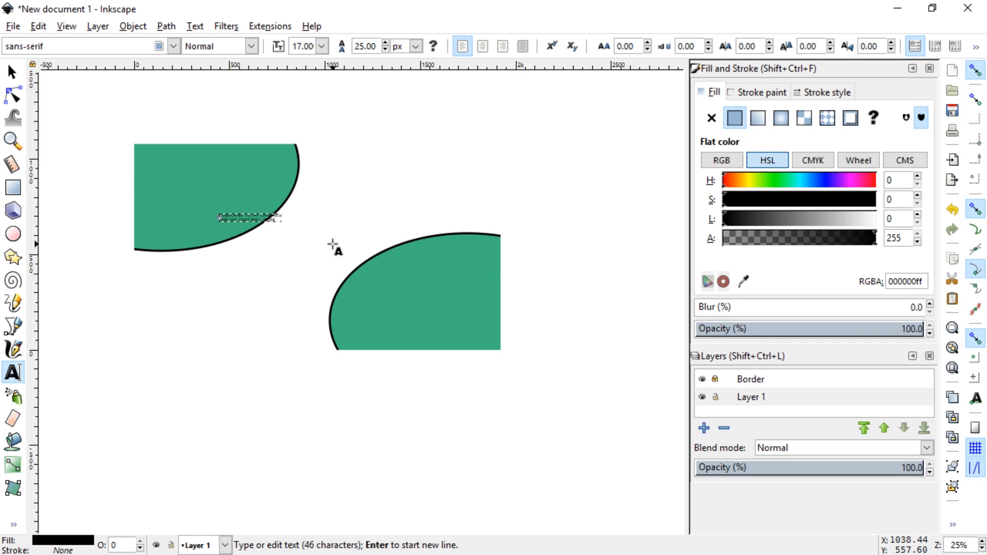
pyautogui.press('Escape')
# - Enlarge the text to about 1844 by 239 px and position it across the upper part of the page
pyautogui.press('s')
pyautogui.click(270, 221)
pyautogui.moveTo(285, 225); pyautogui.dragTo(431, 316)
pyautogui.moveTo(357, 205); pyautogui.dragTo(424, 170)
pyautogui.click(405, 273)
pyautogui.keyDown('ctrl'); pyautogui.scroll(1, 262, 205); pyautogui.keyUp('ctrl')
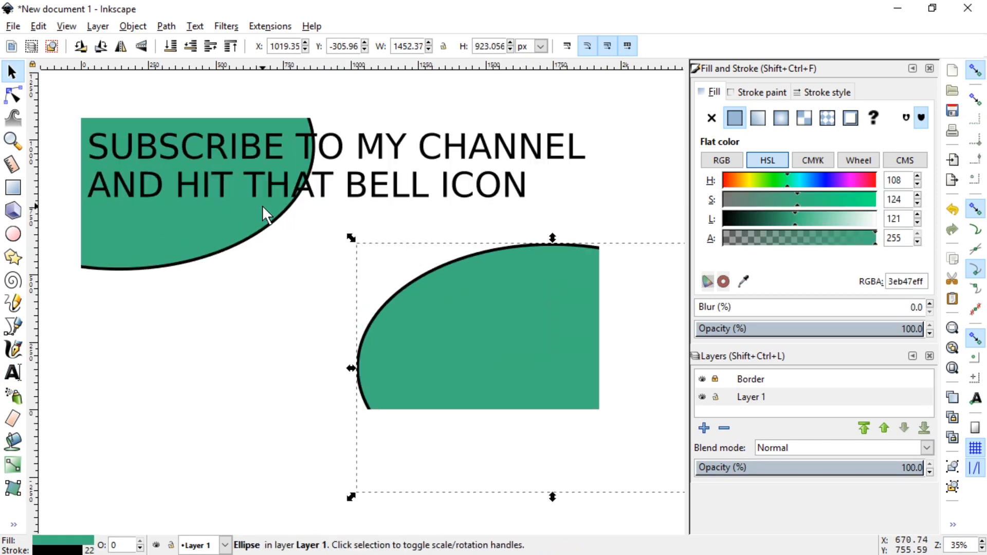
pyautogui.moveTo(270, 202); pyautogui.dragTo(278, 275)
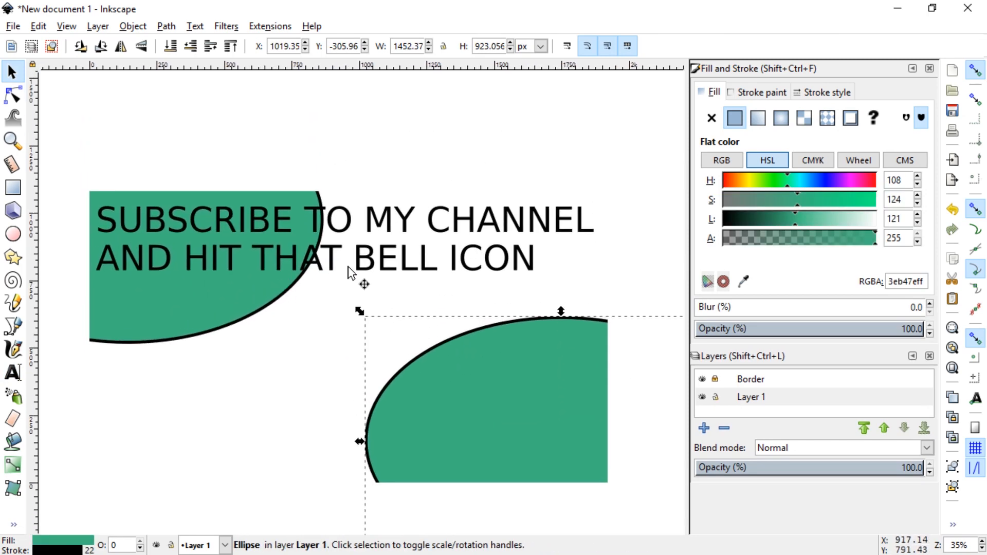
# - Close the Fill and Stroke and Layers dialogs and select the two-line text on the page
pyautogui.click(929, 69)
pyautogui.click(928, 68)
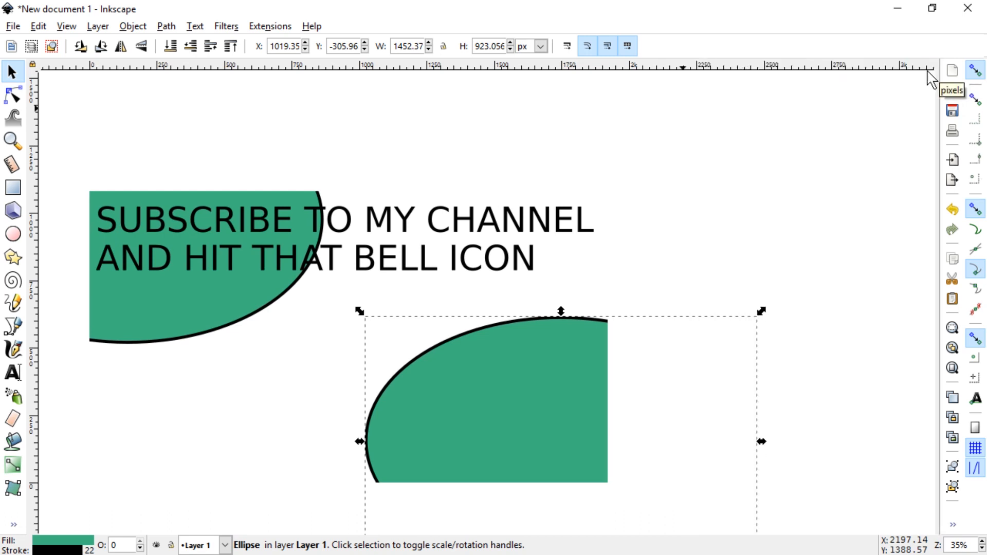
pyautogui.click(340, 287)
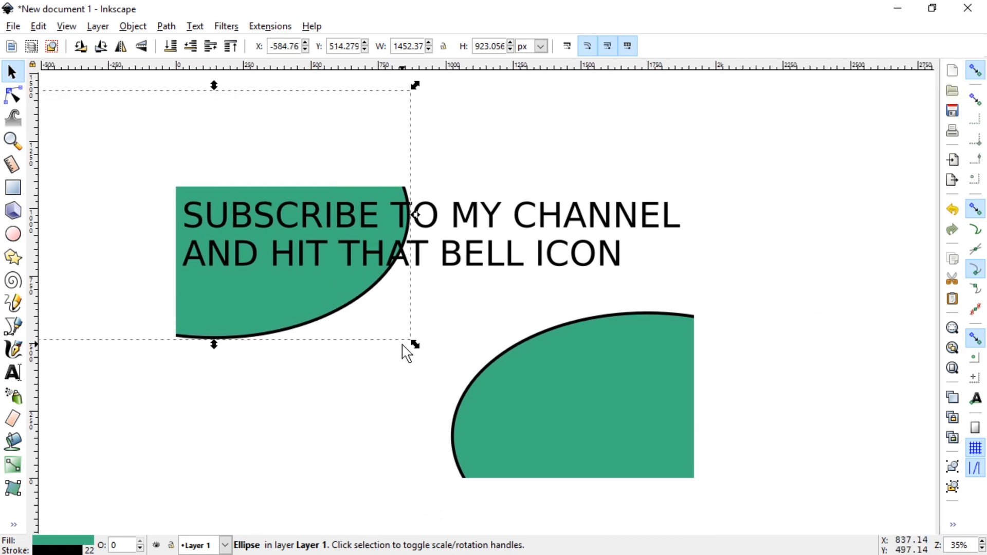
pyautogui.click(346, 390)
pyautogui.moveTo(329, 390); pyautogui.dragTo(409, 336)
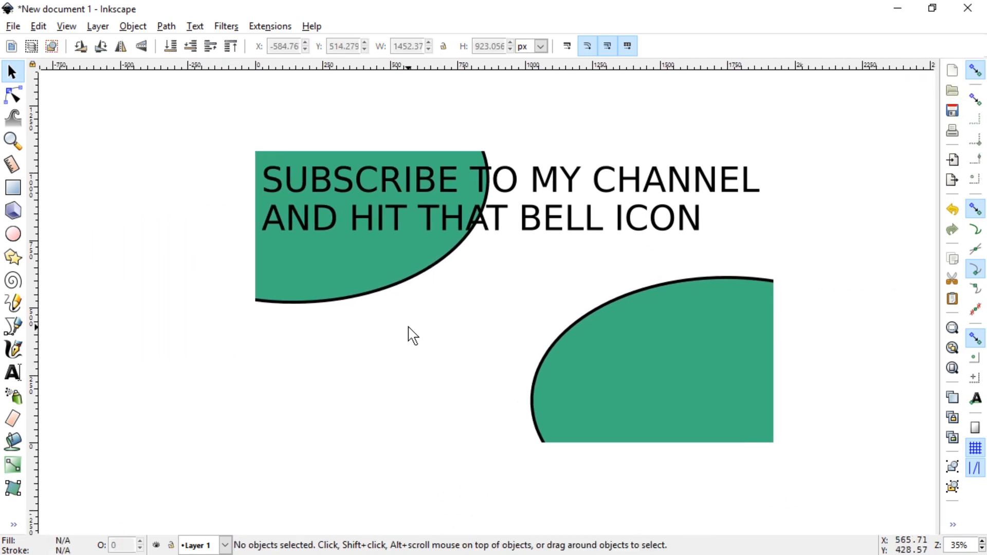
pyautogui.click(683, 184)
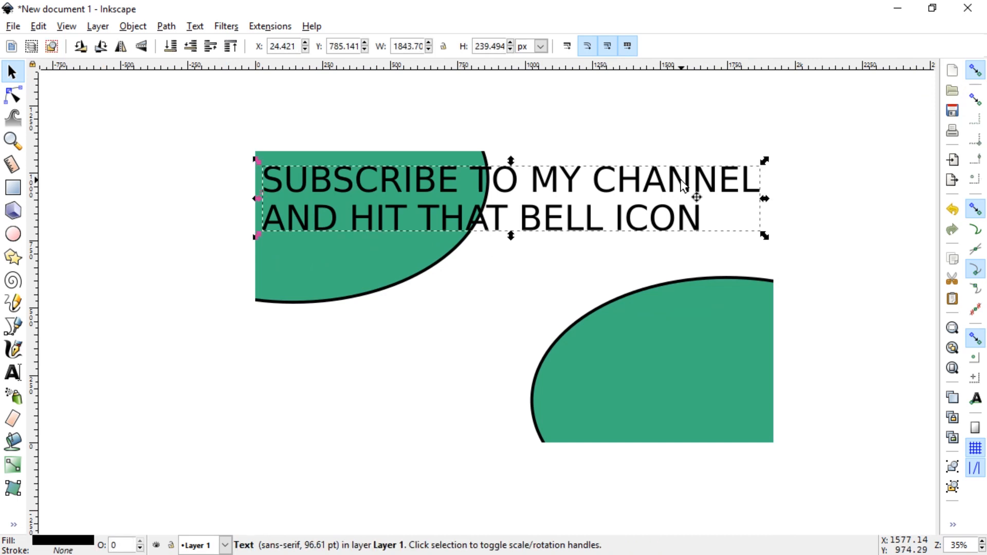